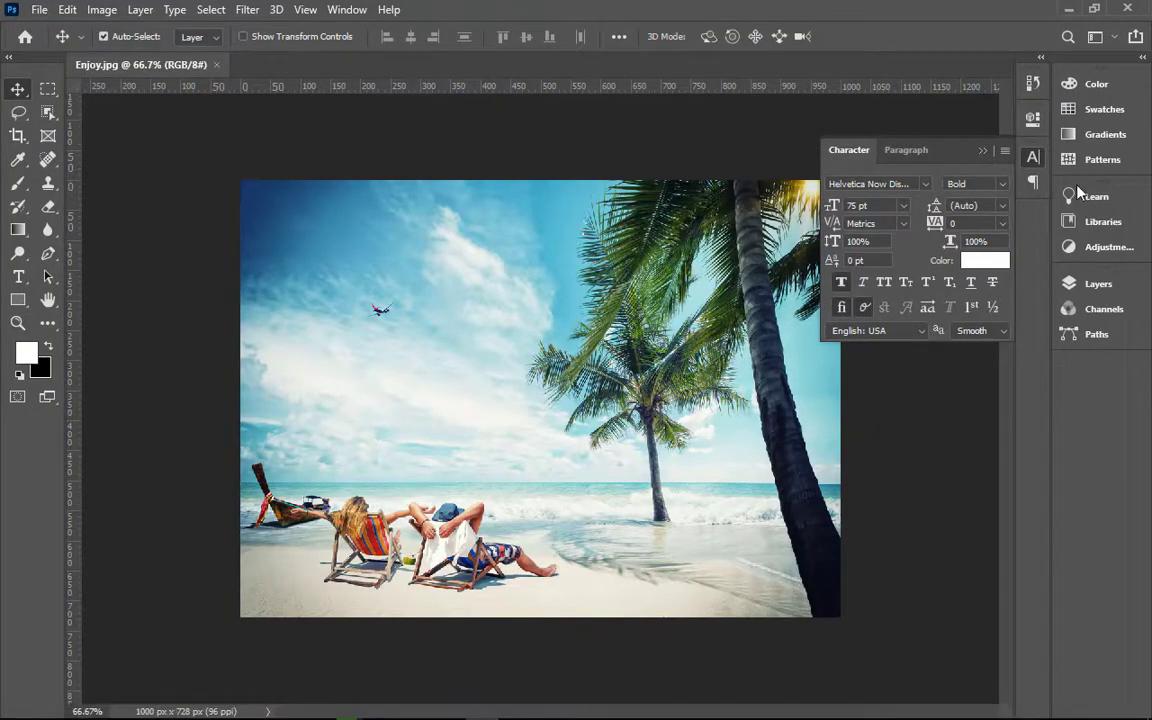
Step: Collapse the character formatting settings and display the document's layers
{"action": "left_click", "coordinate": [983, 151]}
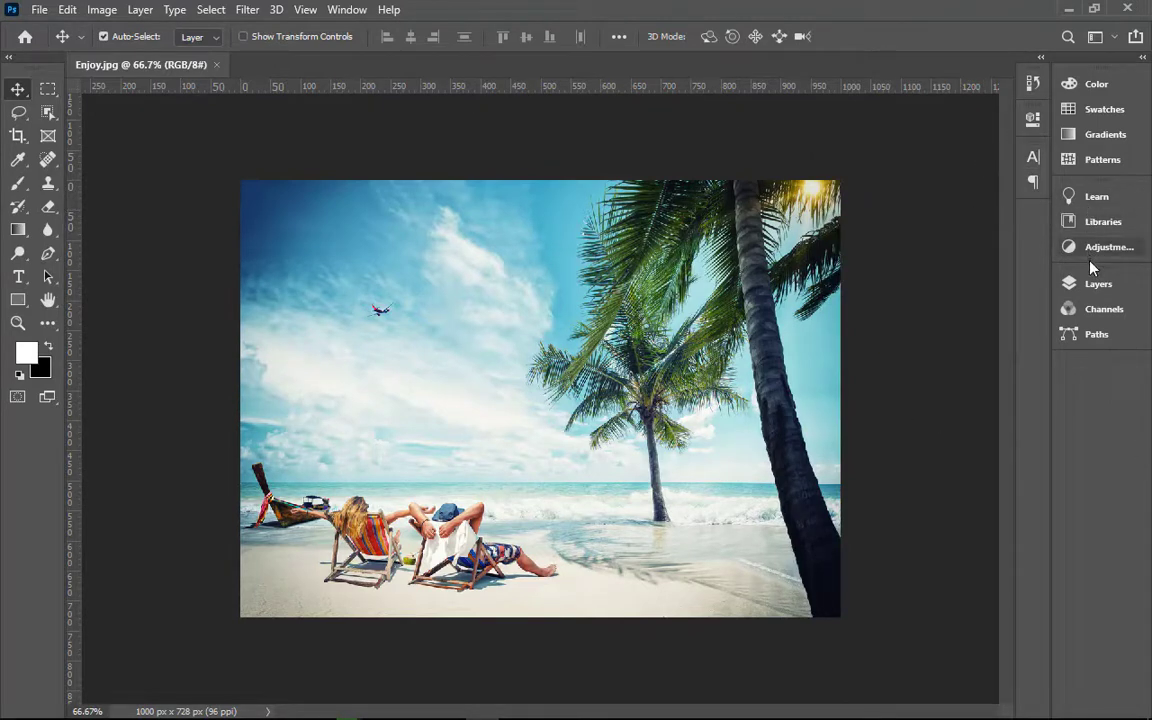
{"action": "left_click", "coordinate": [1094, 285]}
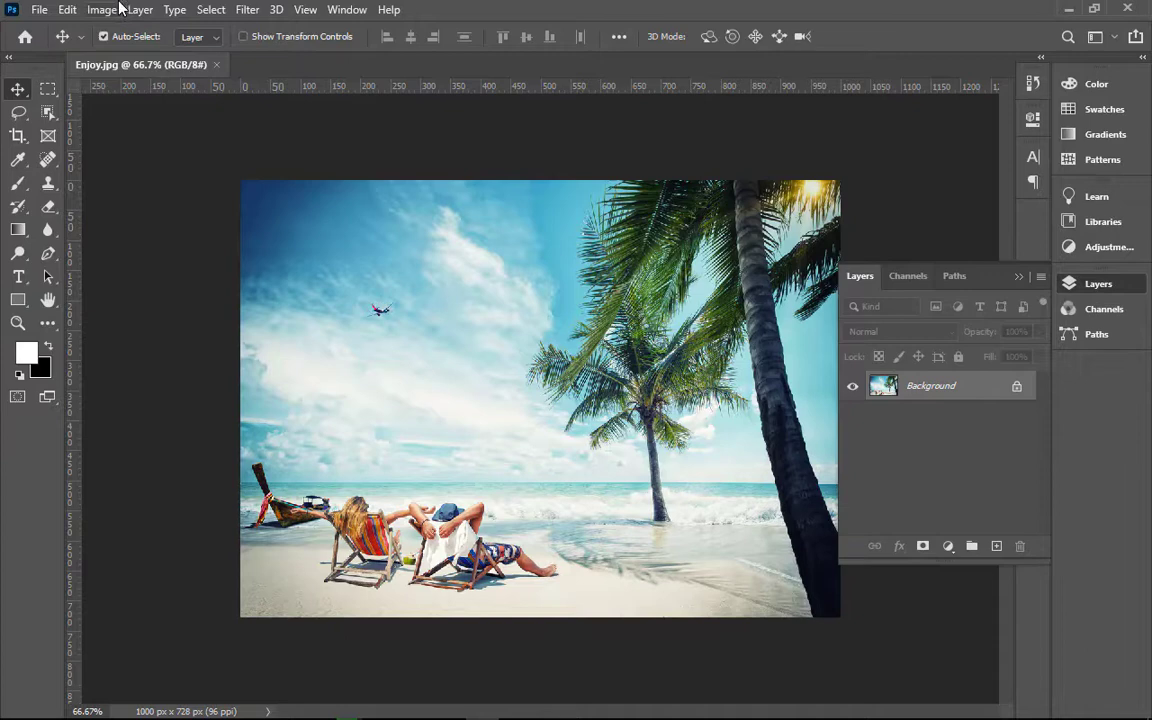
Step: Preview the Adobe RGB (1998) and e-sRGB profiles on the photo, leaving the Assign Profile command without applying either
{"action": "left_click", "coordinate": [49, 12]}
{"action": "mouse_move", "coordinate": [66, 12]}
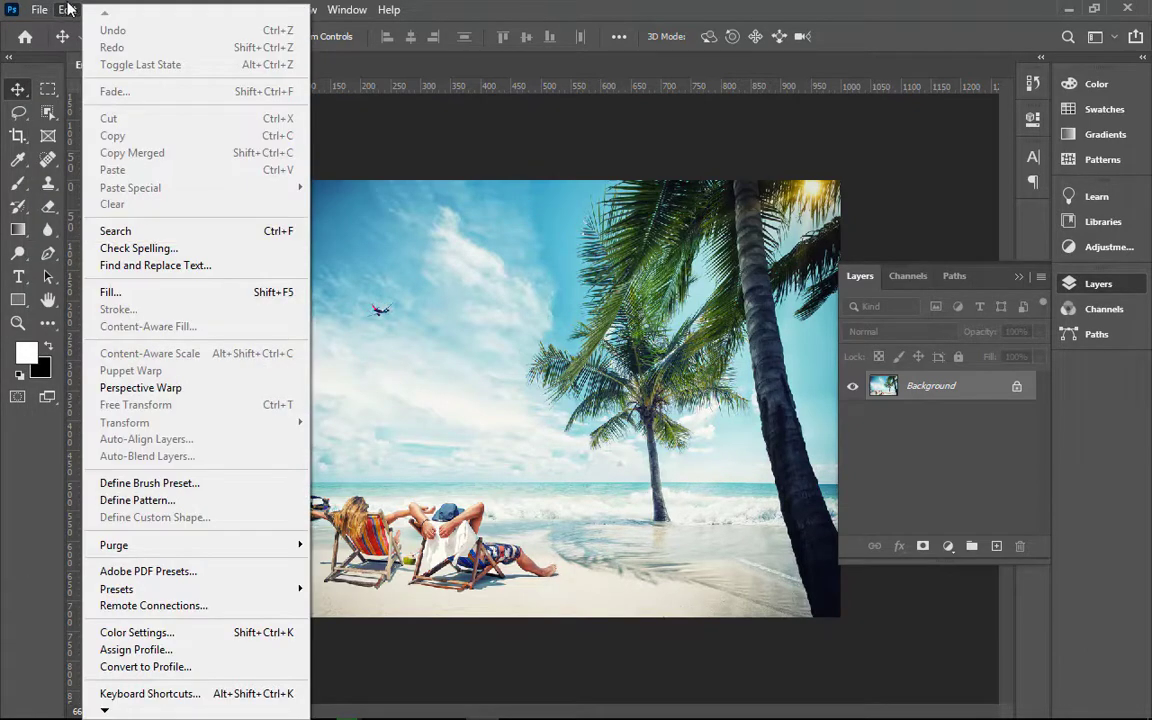
{"action": "left_click", "coordinate": [182, 655]}
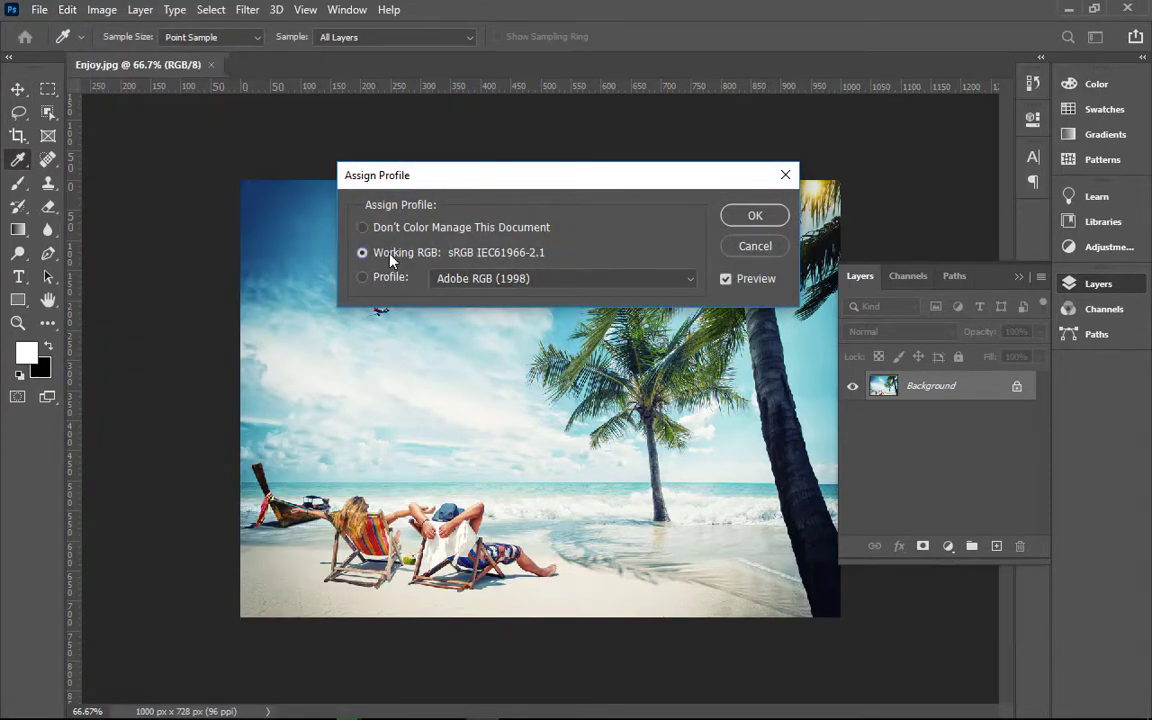
{"action": "left_click", "coordinate": [389, 279]}
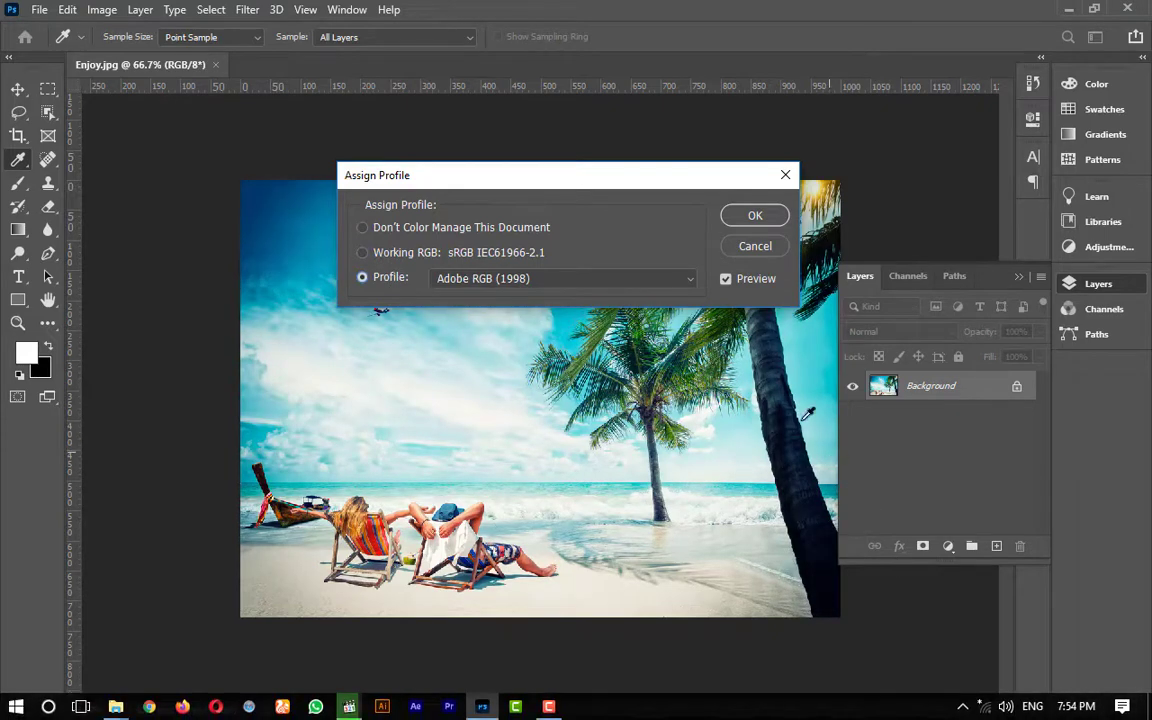
{"action": "left_click_drag", "start_coordinate": [604, 175], "coordinate": [618, 290]}
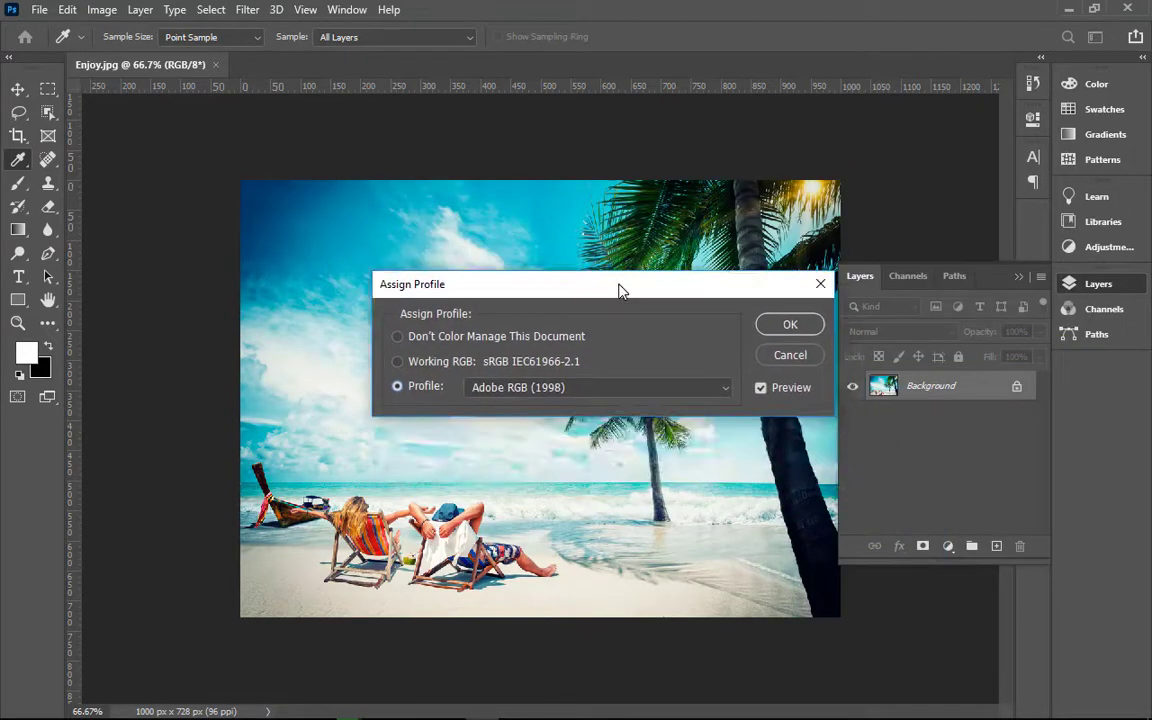
{"action": "left_click", "coordinate": [602, 397]}
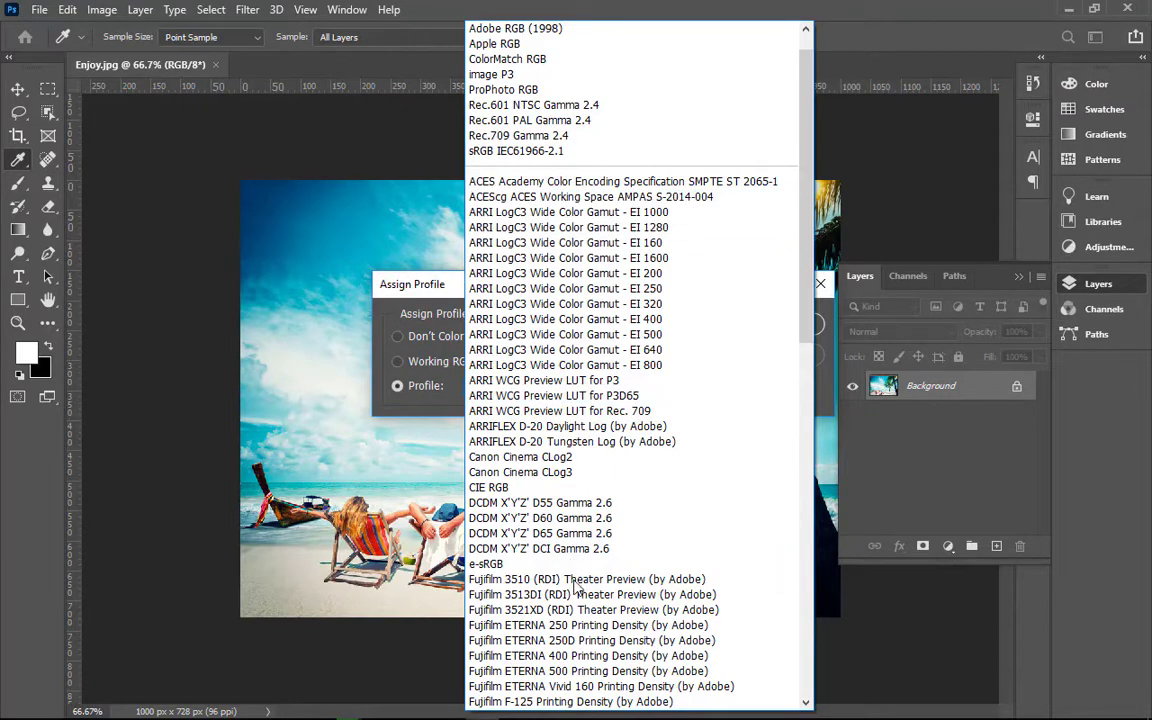
{"action": "scroll", "coordinate": [573, 550], "scroll_direction": "down", "scroll_amount": 5}
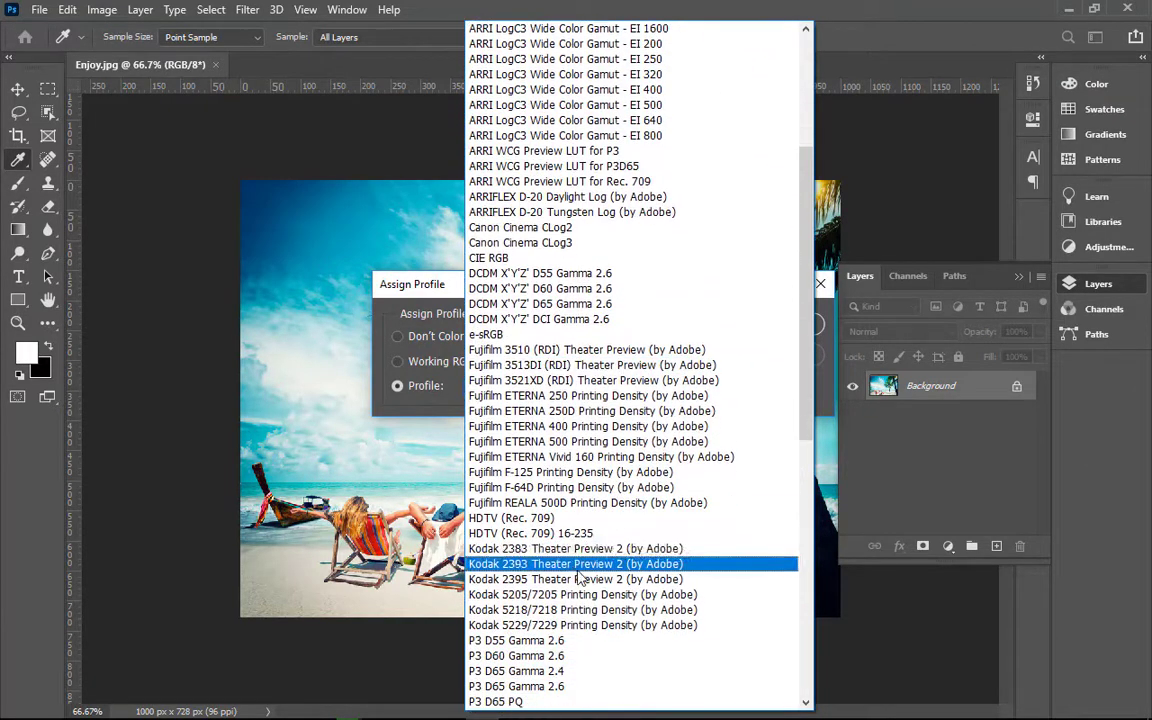
{"action": "left_click", "coordinate": [490, 334]}
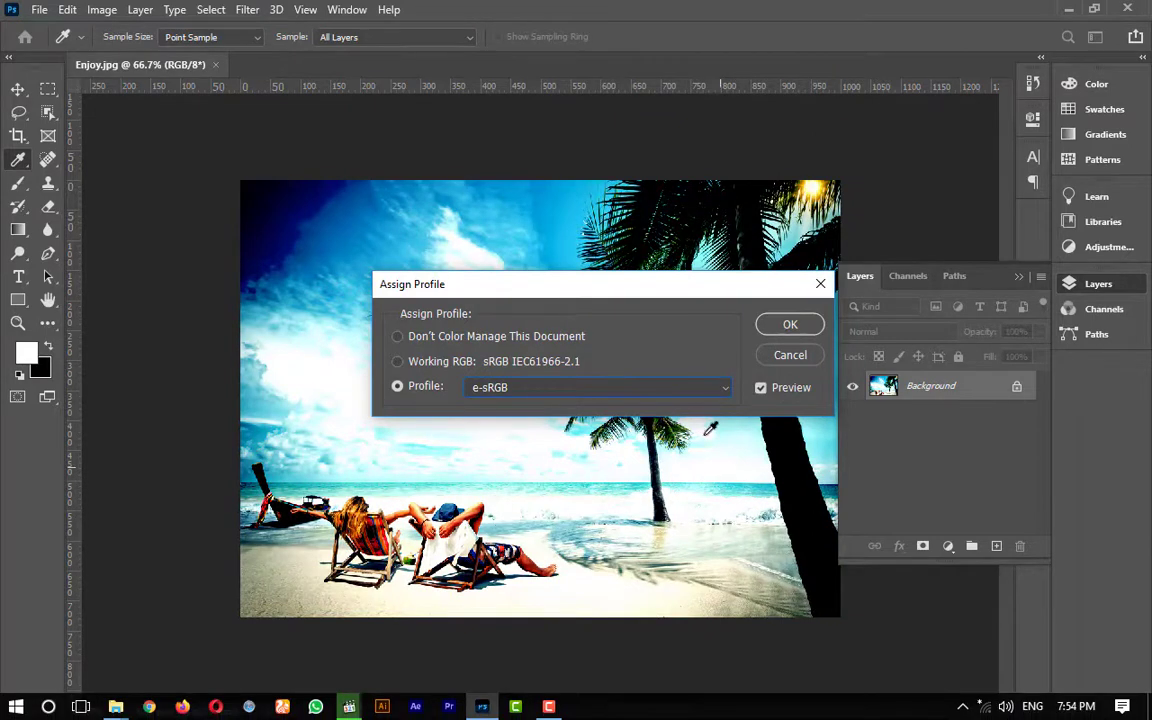
{"action": "left_click", "coordinate": [790, 356]}
{"action": "key", "text": "v"}
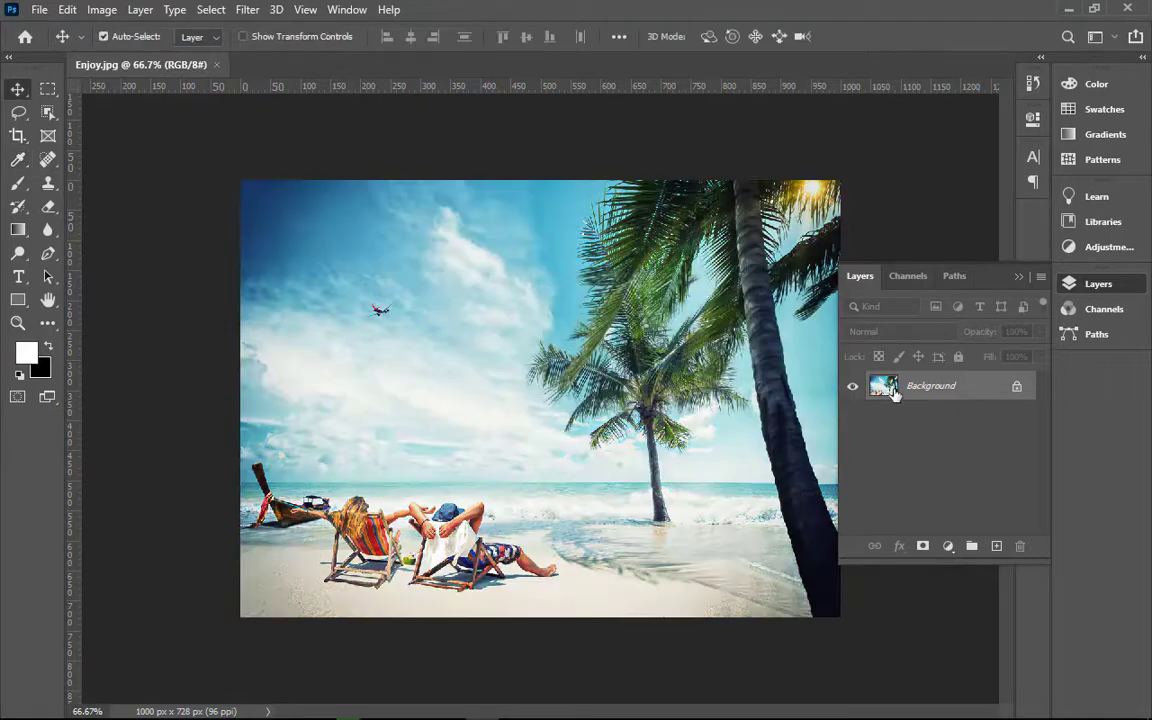
Step: Duplicate the Background layer and convert the copy to a smart object
{"action": "key", "text": "ctrl+j"}
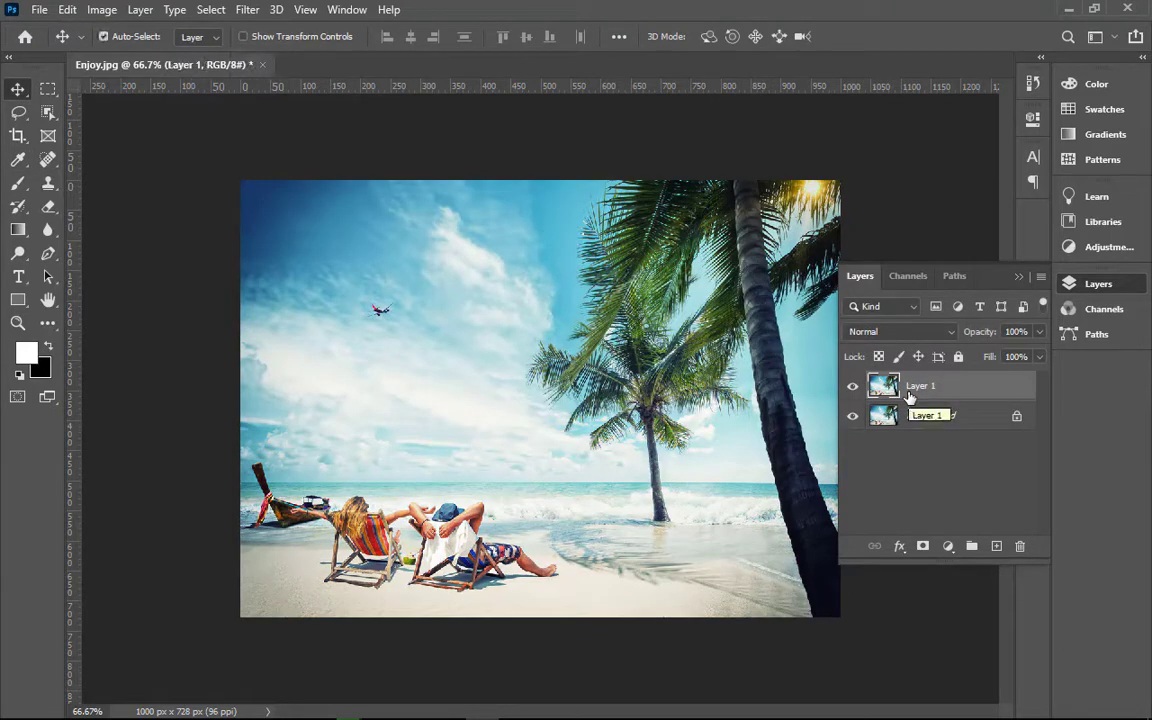
{"action": "right_click", "coordinate": [966, 395]}
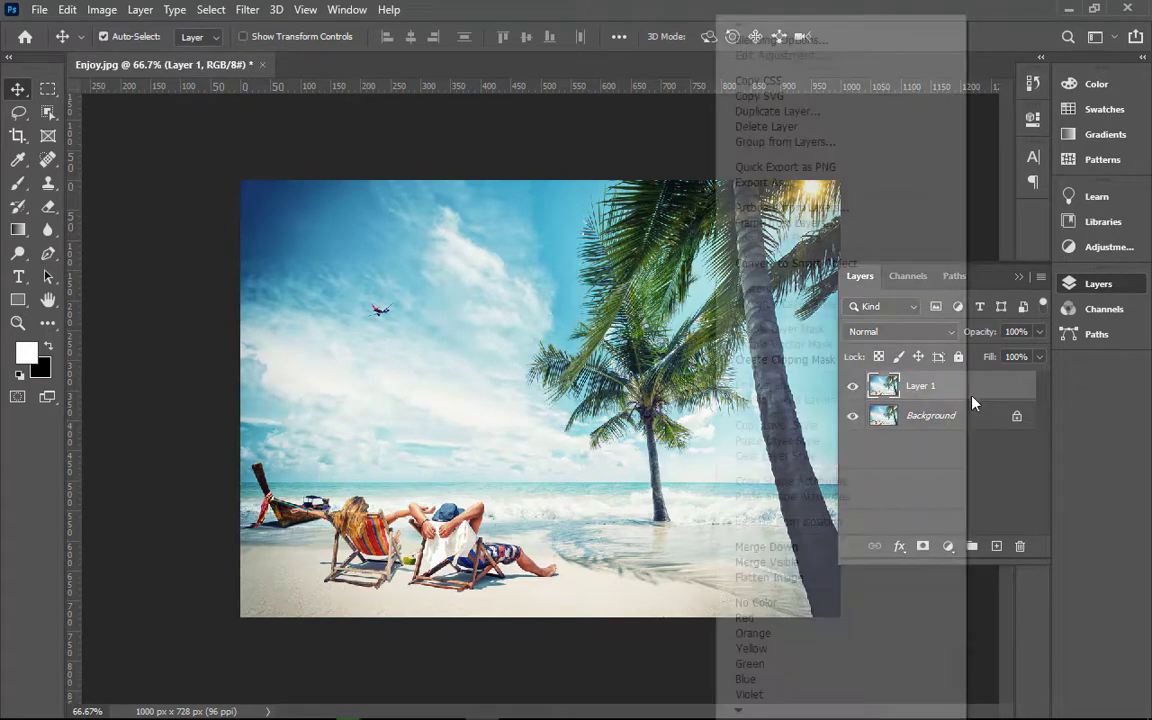
{"action": "left_click", "coordinate": [828, 263]}
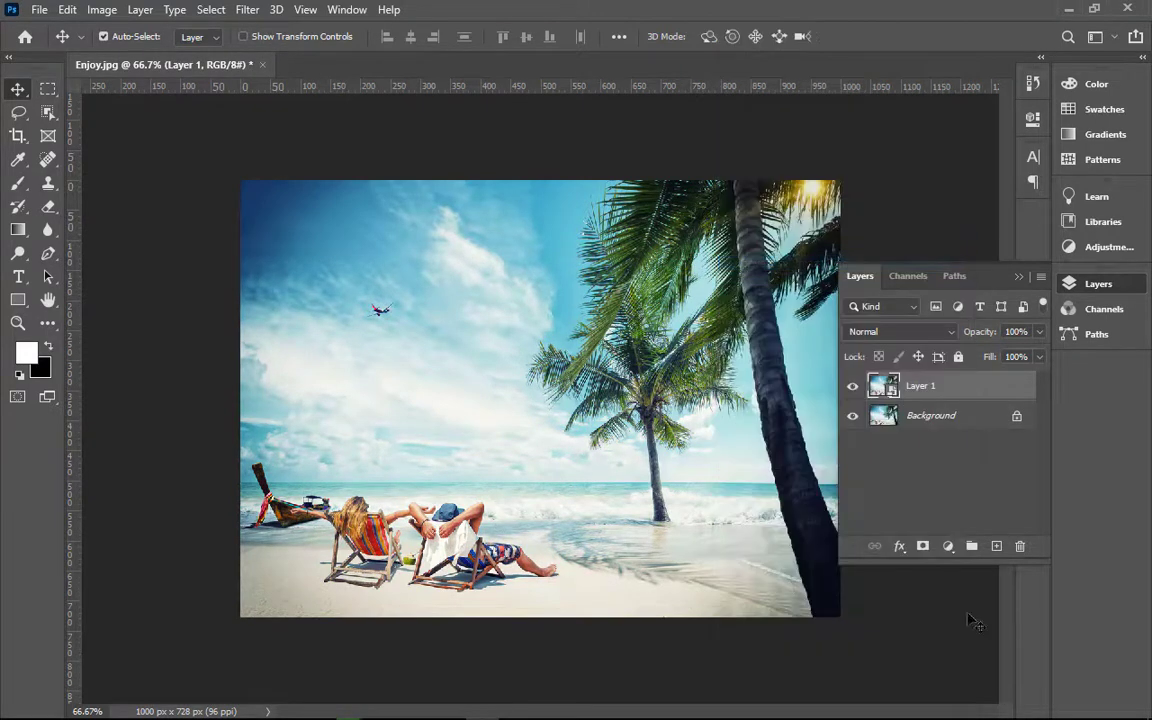
Step: Open the smart object's contents and preview the e-sRGB profile on them with Assign Profile
{"action": "double_click", "coordinate": [884, 386]}
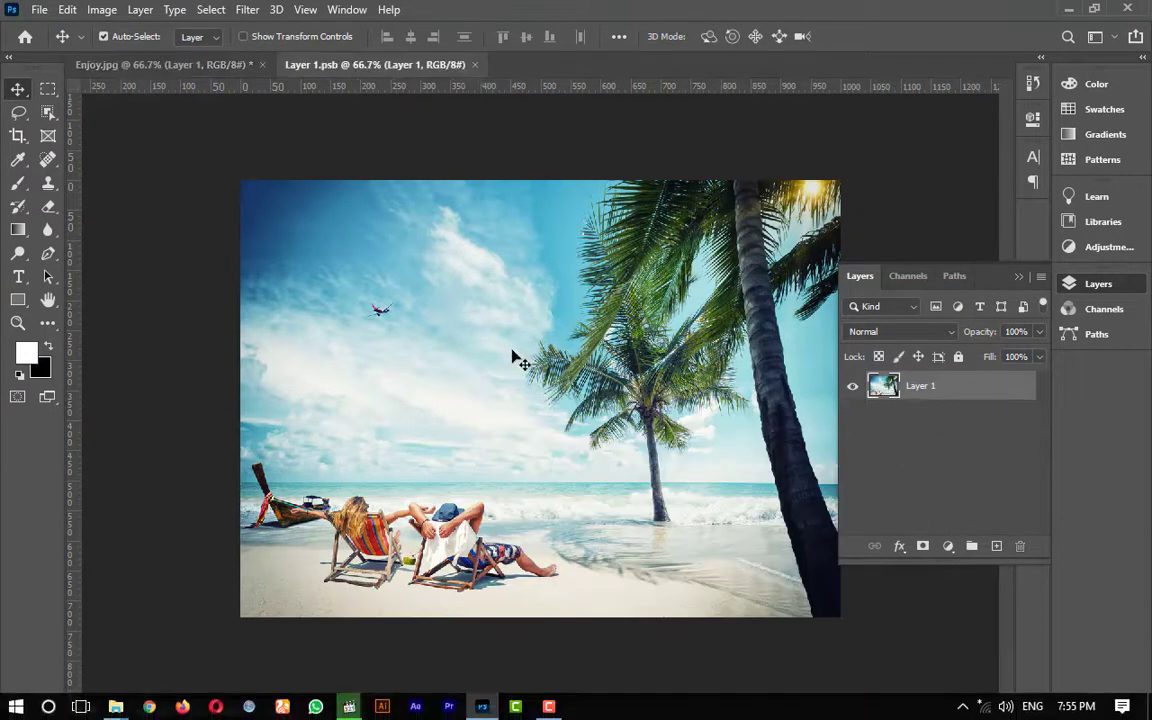
{"action": "left_click", "coordinate": [67, 9]}
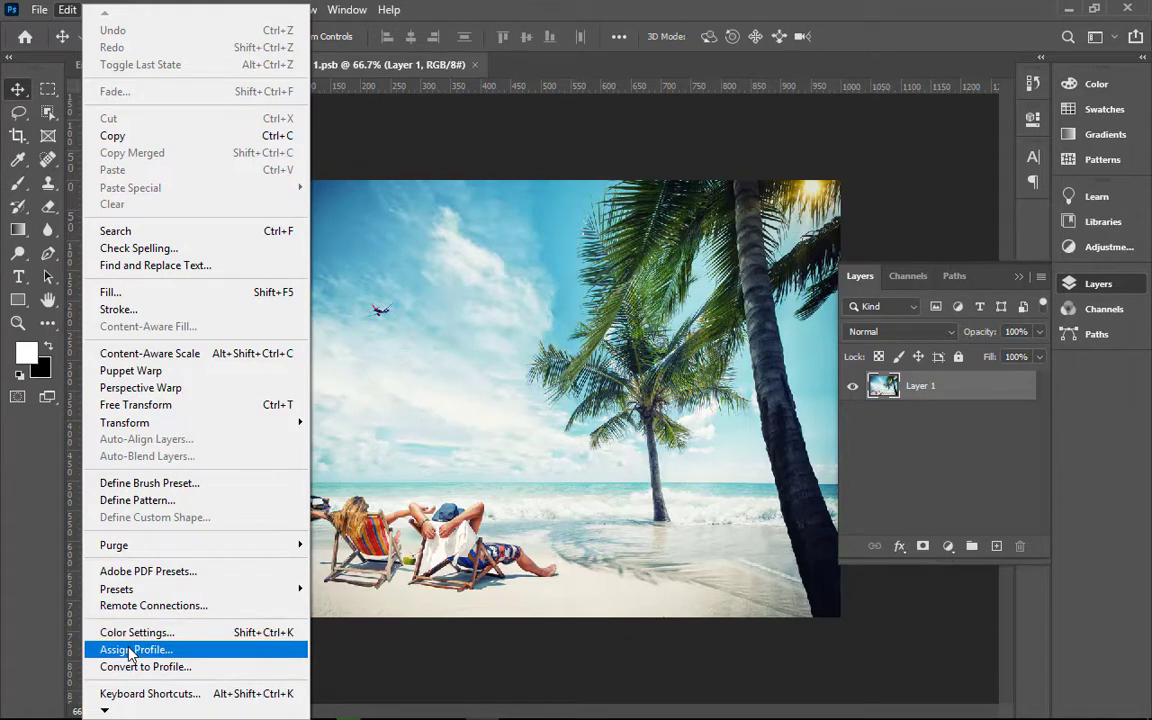
{"action": "left_click", "coordinate": [131, 652]}
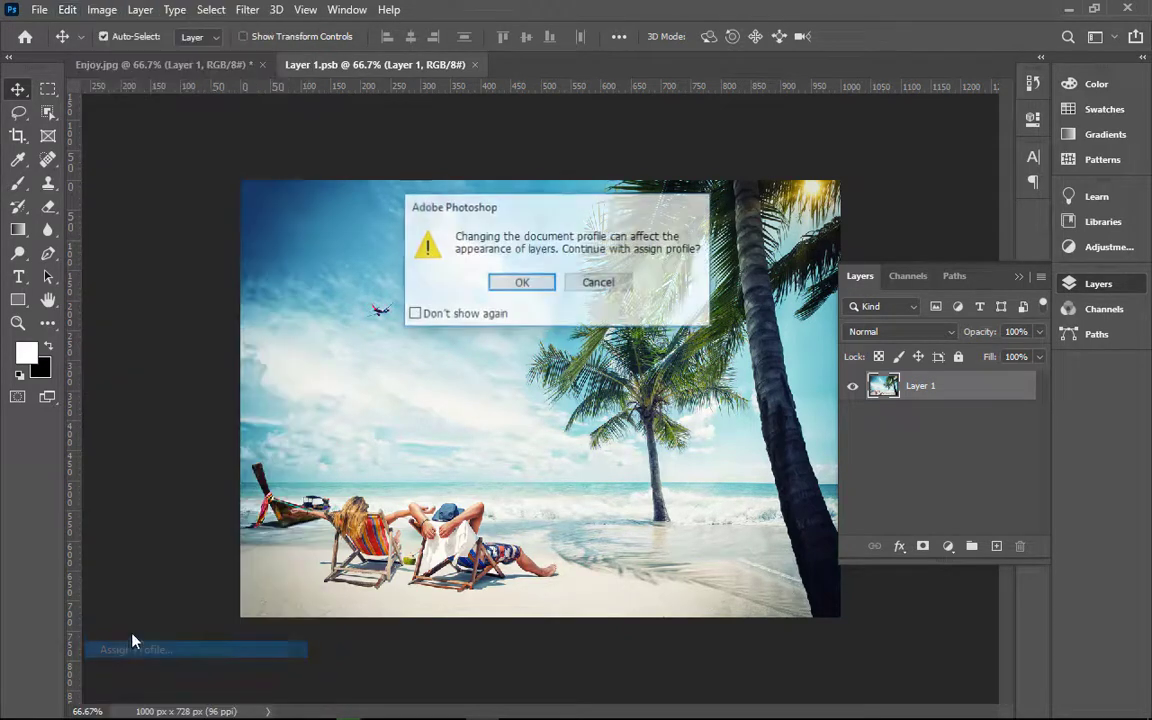
{"action": "left_click", "coordinate": [521, 284]}
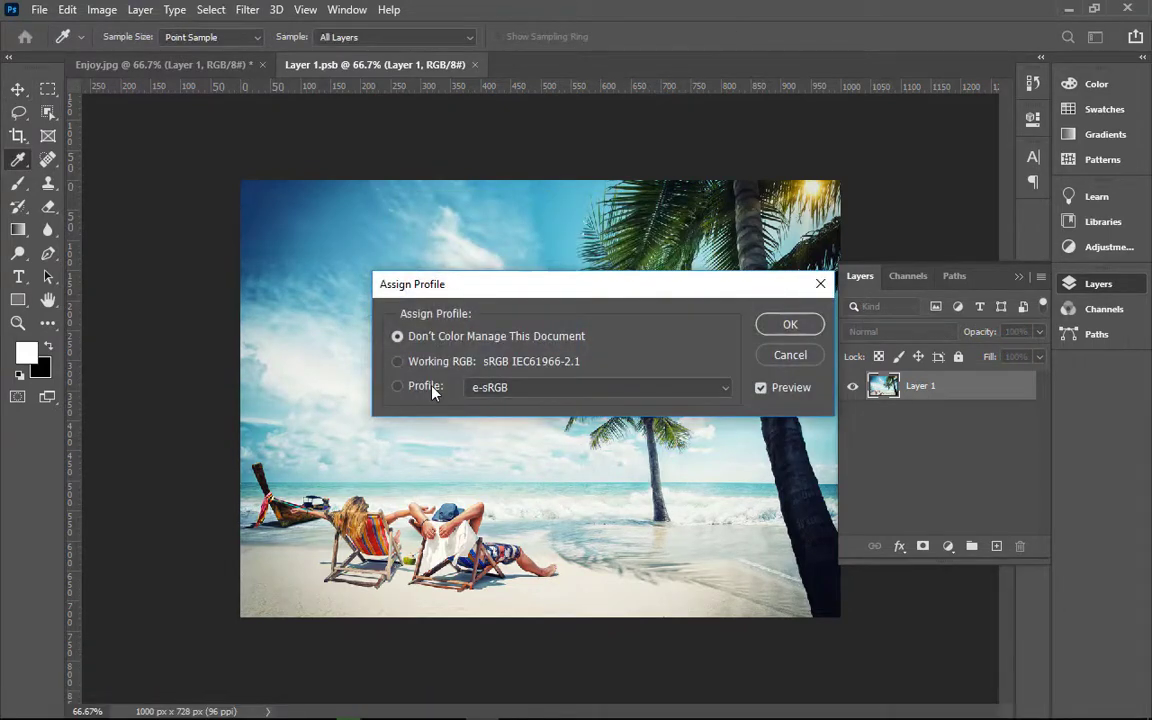
{"action": "left_click", "coordinate": [437, 363]}
{"action": "left_click", "coordinate": [430, 389]}
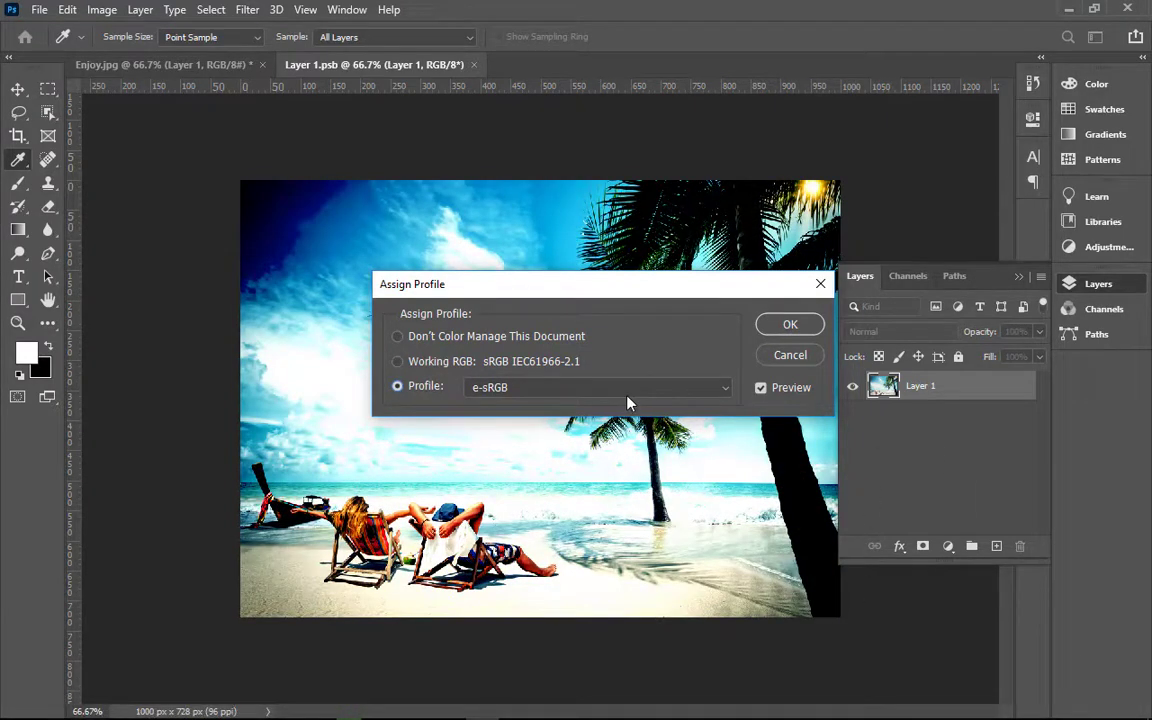
Step: Preview the P3 DCI PQ and Apple RGB profiles on the smart object's contents
{"action": "left_click", "coordinate": [709, 392]}
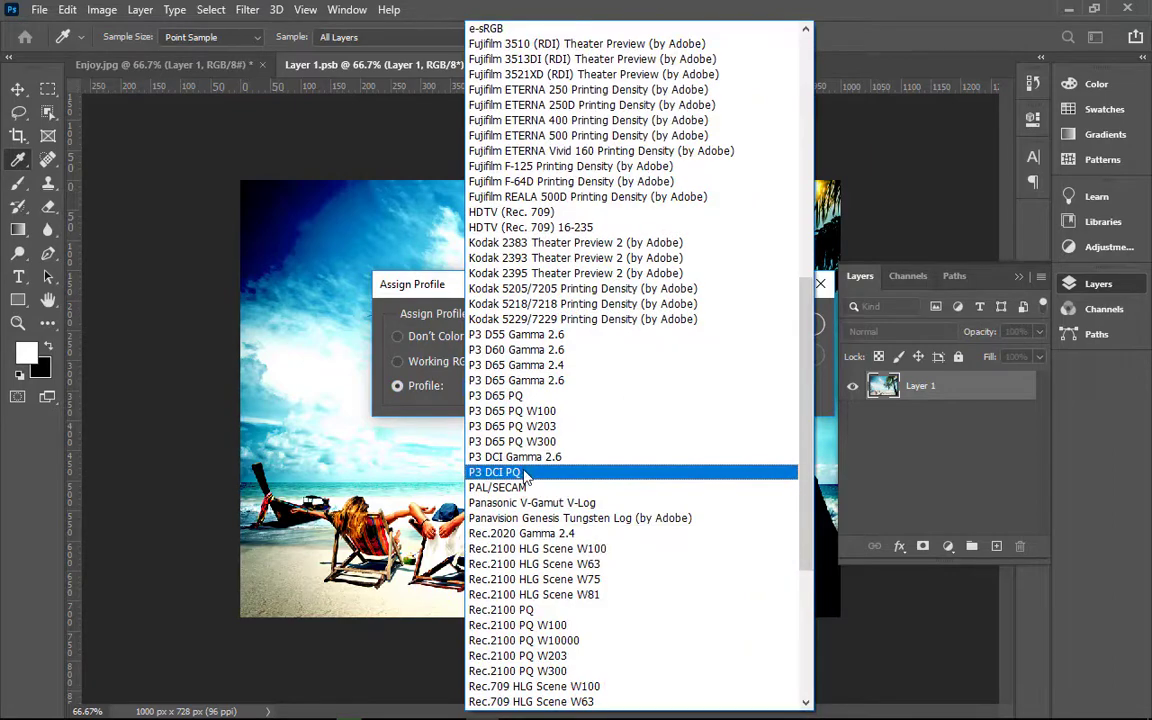
{"action": "left_click", "coordinate": [690, 543]}
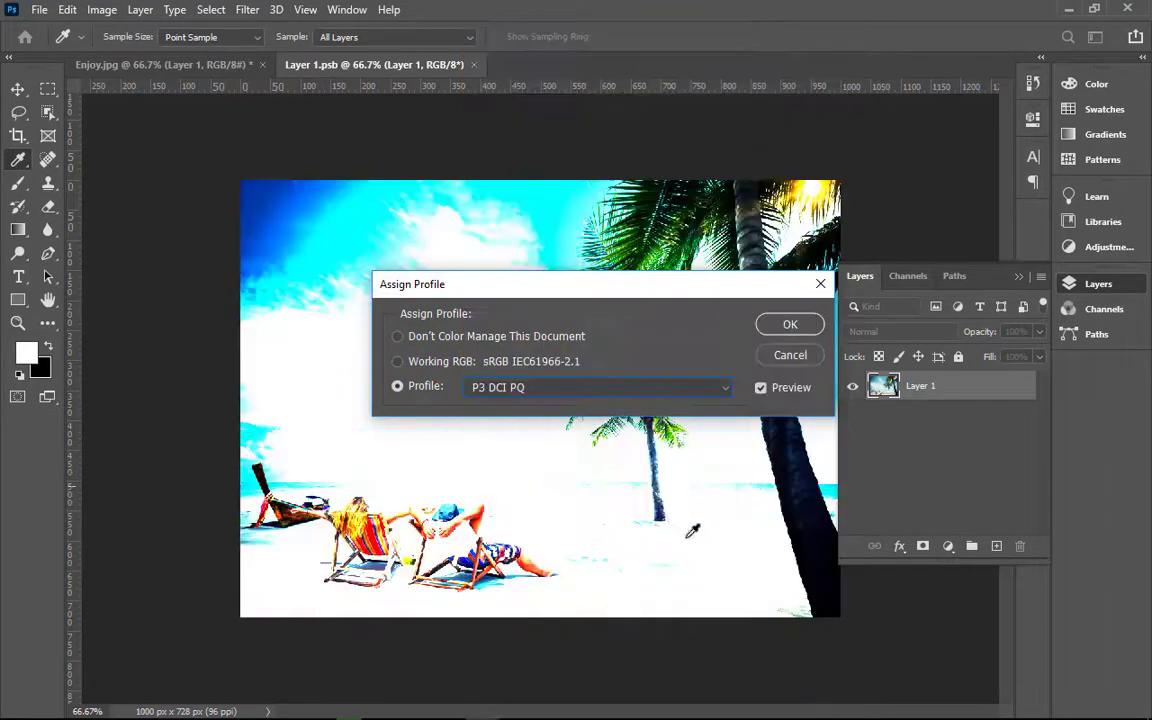
{"action": "left_click", "coordinate": [658, 388]}
{"action": "scroll", "coordinate": [655, 408], "scroll_direction": "up", "scroll_amount": 18}
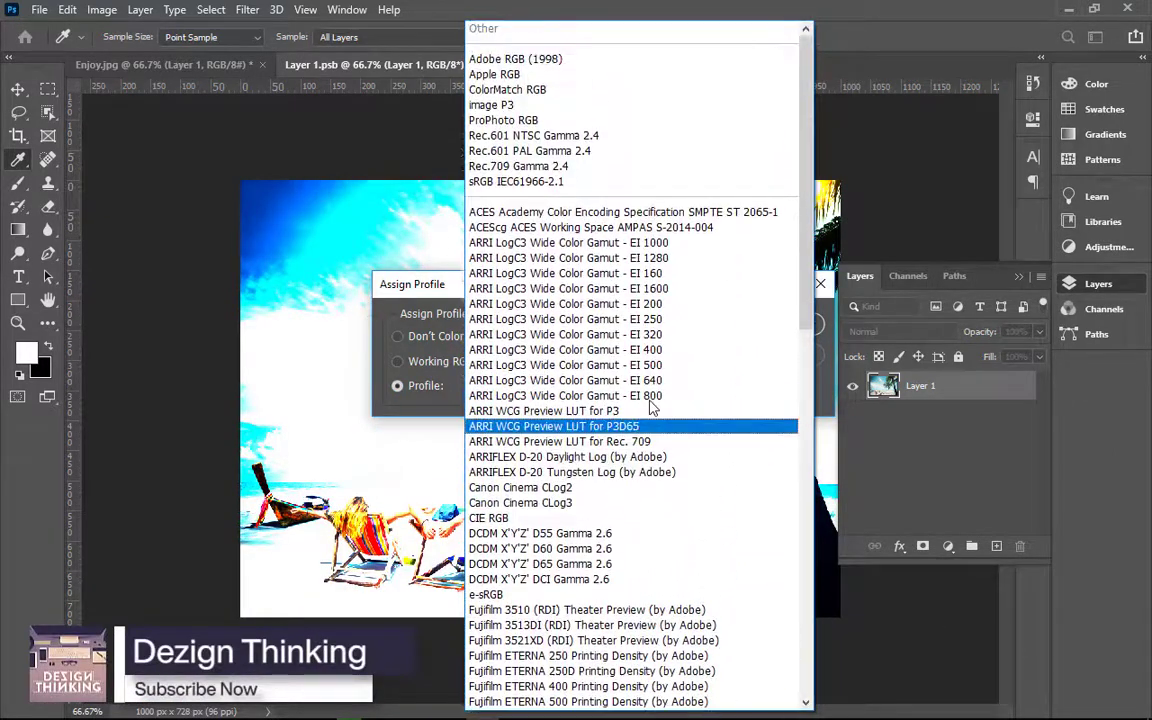
{"action": "left_click", "coordinate": [577, 78]}
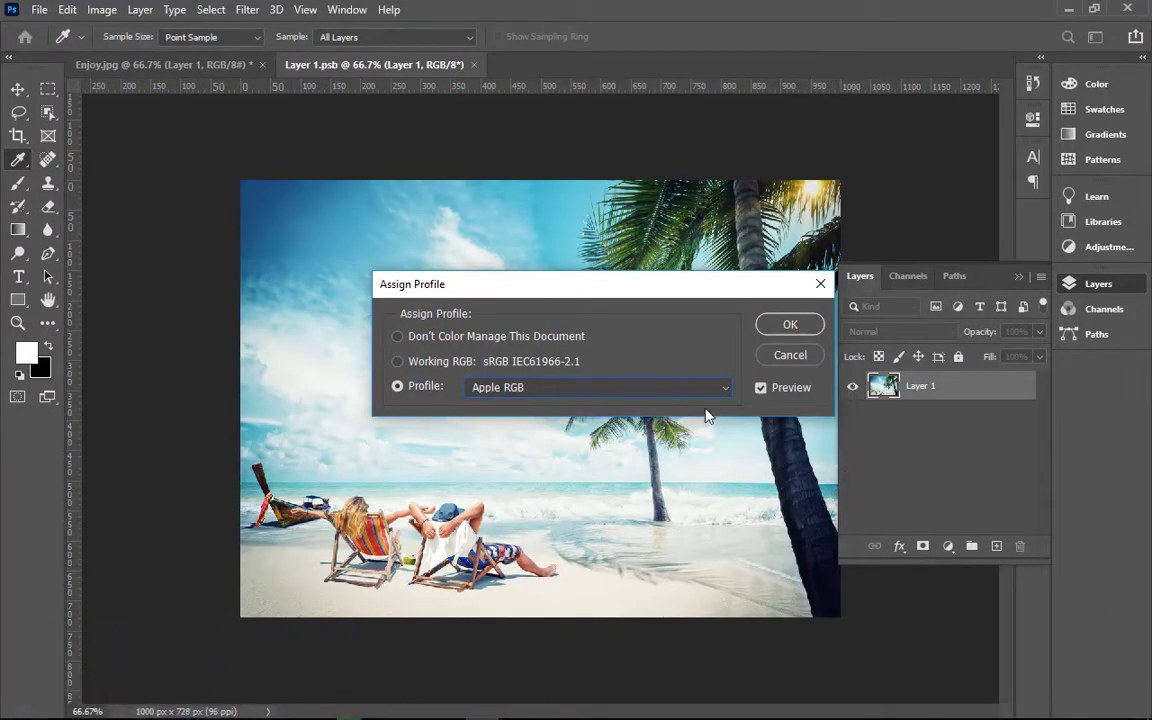
Step: Preview the image P3 and HDTV (Rec. 709) profiles on the smart object's contents
{"action": "left_click", "coordinate": [676, 390]}
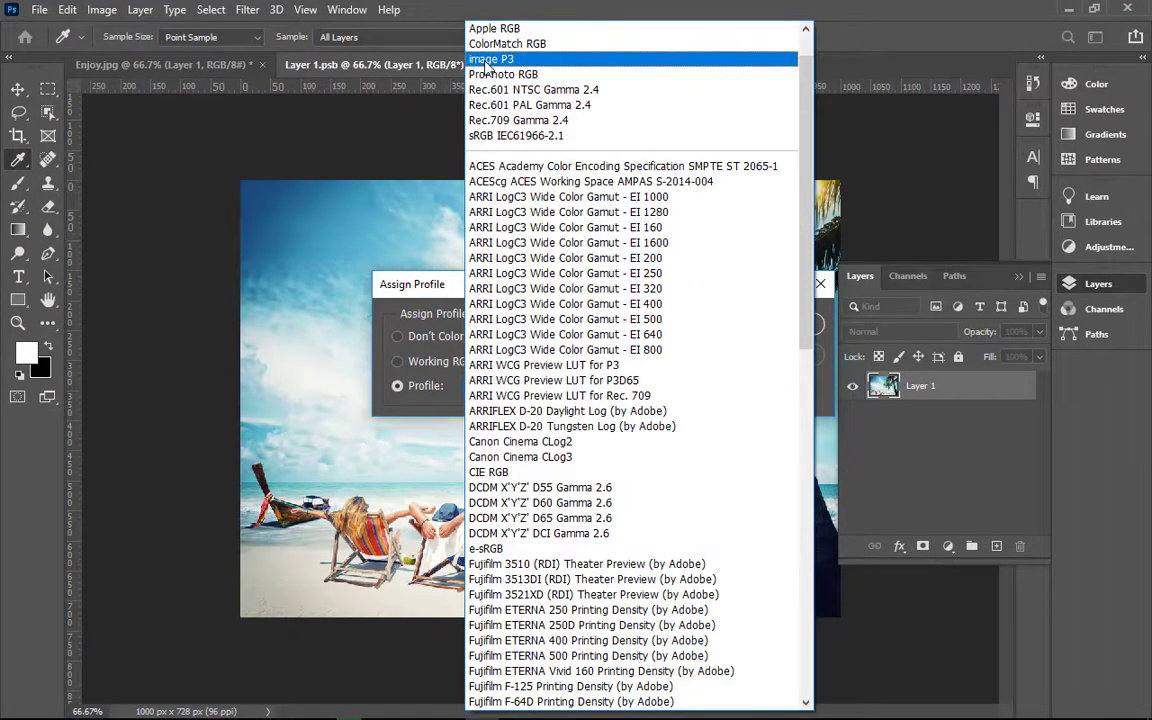
{"action": "left_click", "coordinate": [487, 59]}
{"action": "left_click", "coordinate": [552, 387]}
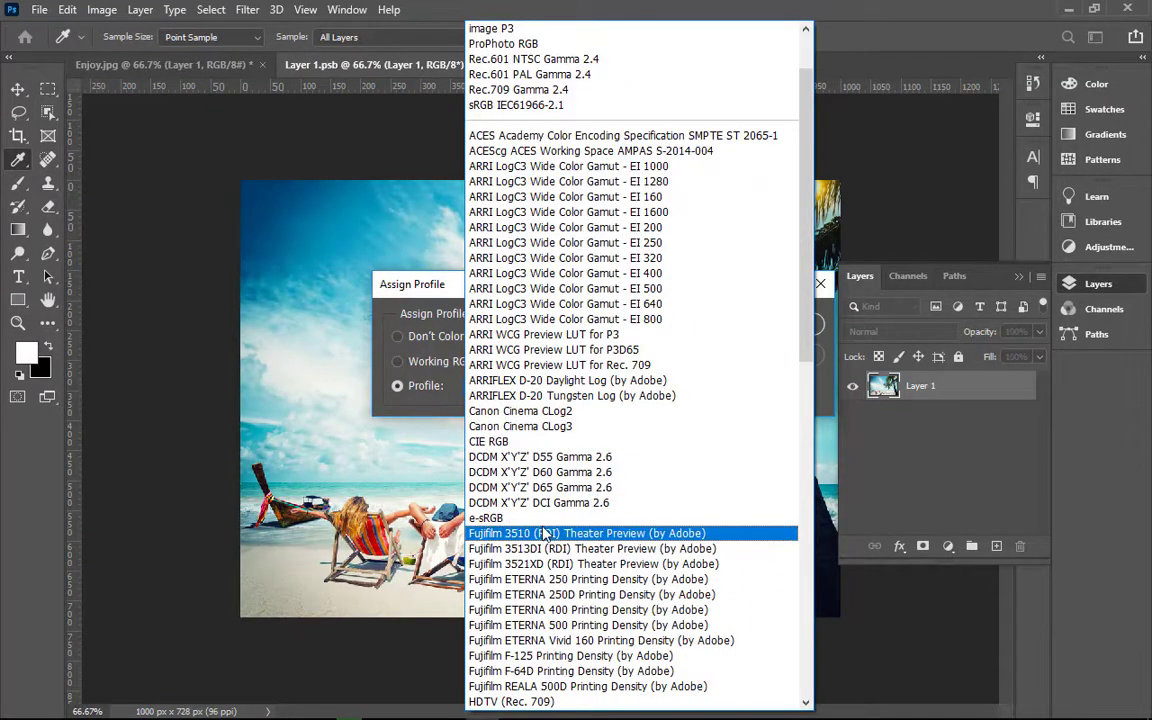
{"action": "scroll", "coordinate": [543, 533], "scroll_direction": "down", "scroll_amount": 3}
{"action": "left_click", "coordinate": [540, 565]}
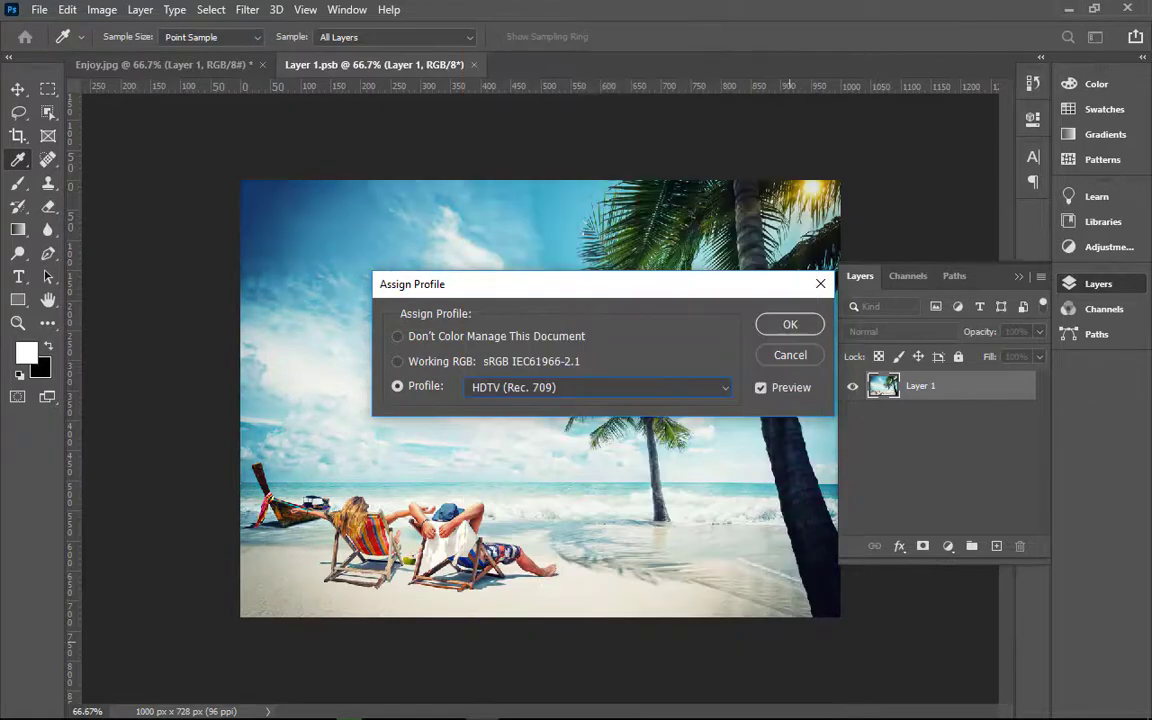
Step: Preview the Viper FilmStream Daylight Log (by Adobe), wscRGB and wsRGB profiles on the smart object's contents
{"action": "left_click", "coordinate": [689, 390]}
{"action": "scroll", "coordinate": [629, 569], "scroll_direction": "down", "scroll_amount": 3}
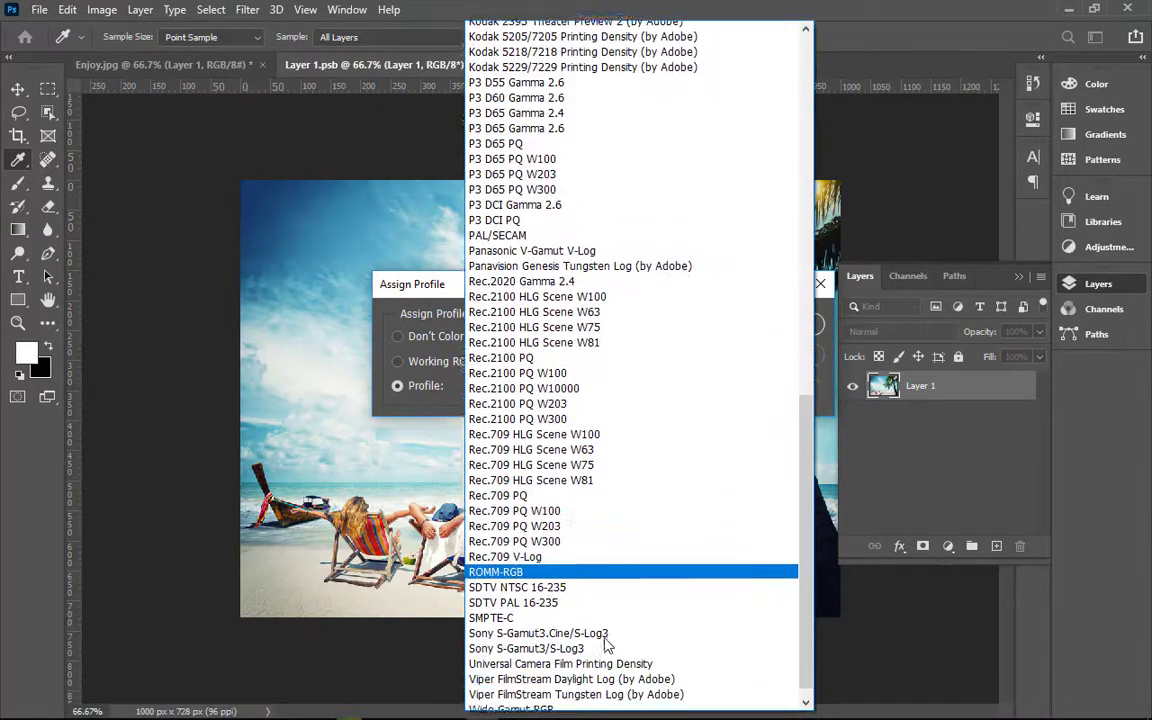
{"action": "left_click", "coordinate": [576, 641]}
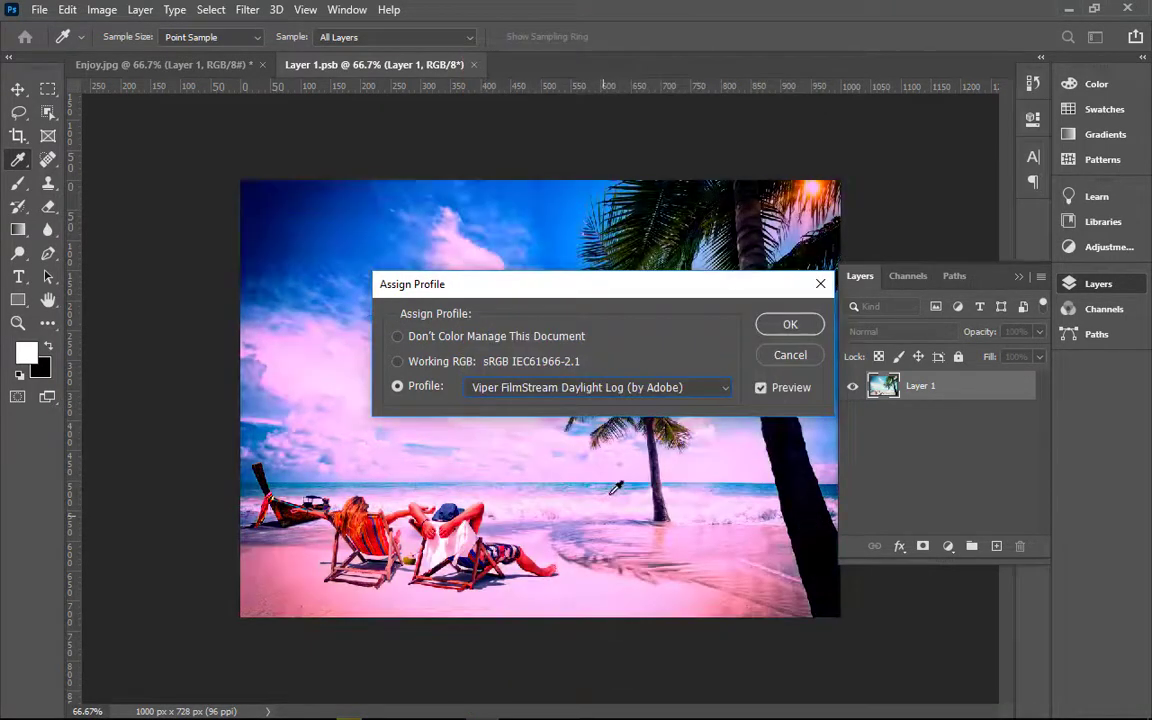
{"action": "left_click", "coordinate": [616, 390]}
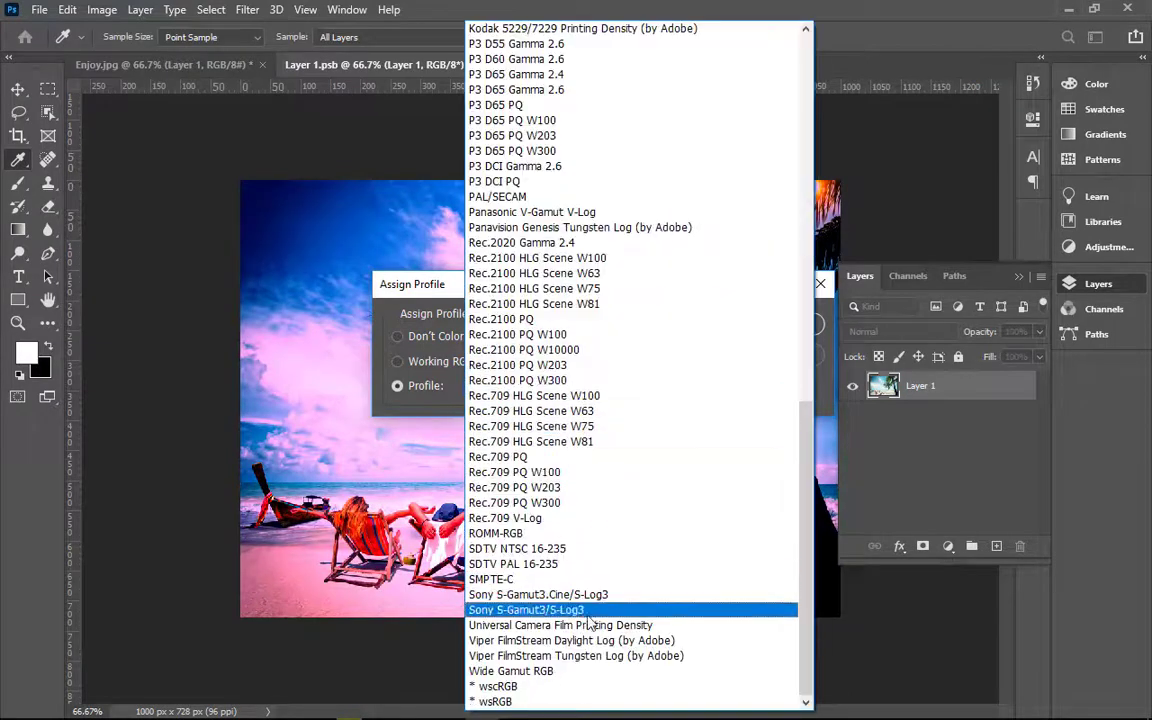
{"action": "left_click", "coordinate": [529, 694]}
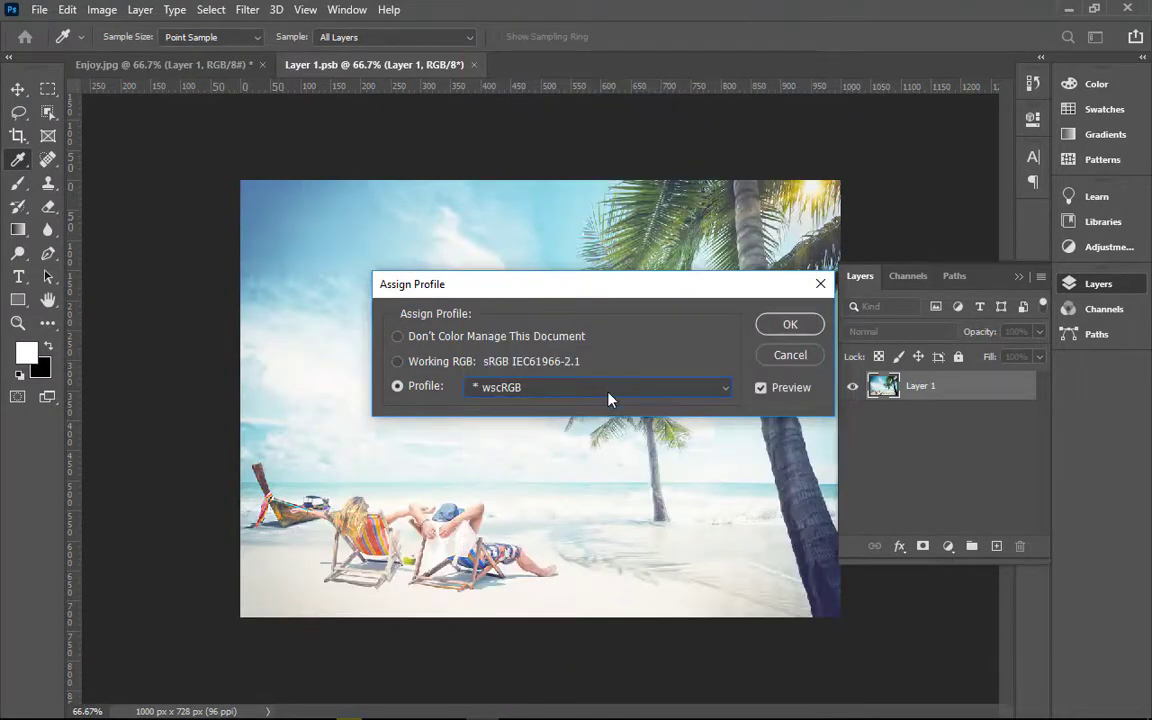
{"action": "left_click", "coordinate": [608, 398]}
{"action": "left_click", "coordinate": [495, 699]}
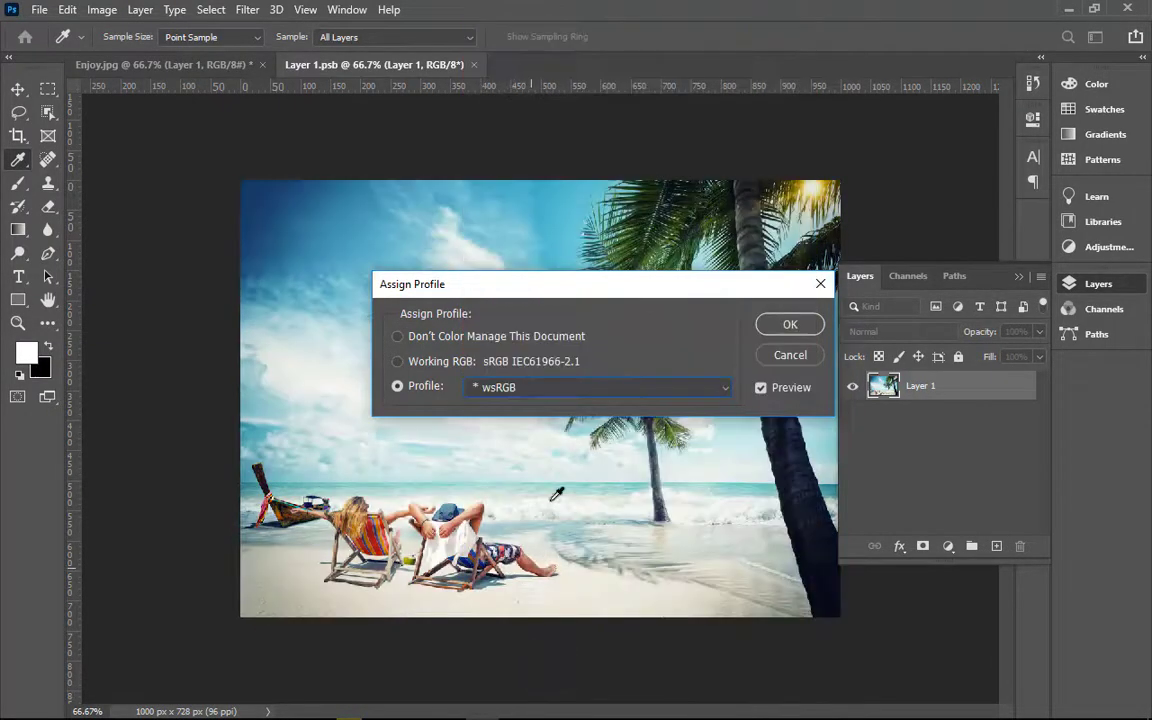
Step: Set the profile for the smart object's contents to Fujifilm 3510 (RDI) Theater Preview (by Adobe)
{"action": "left_click", "coordinate": [577, 388]}
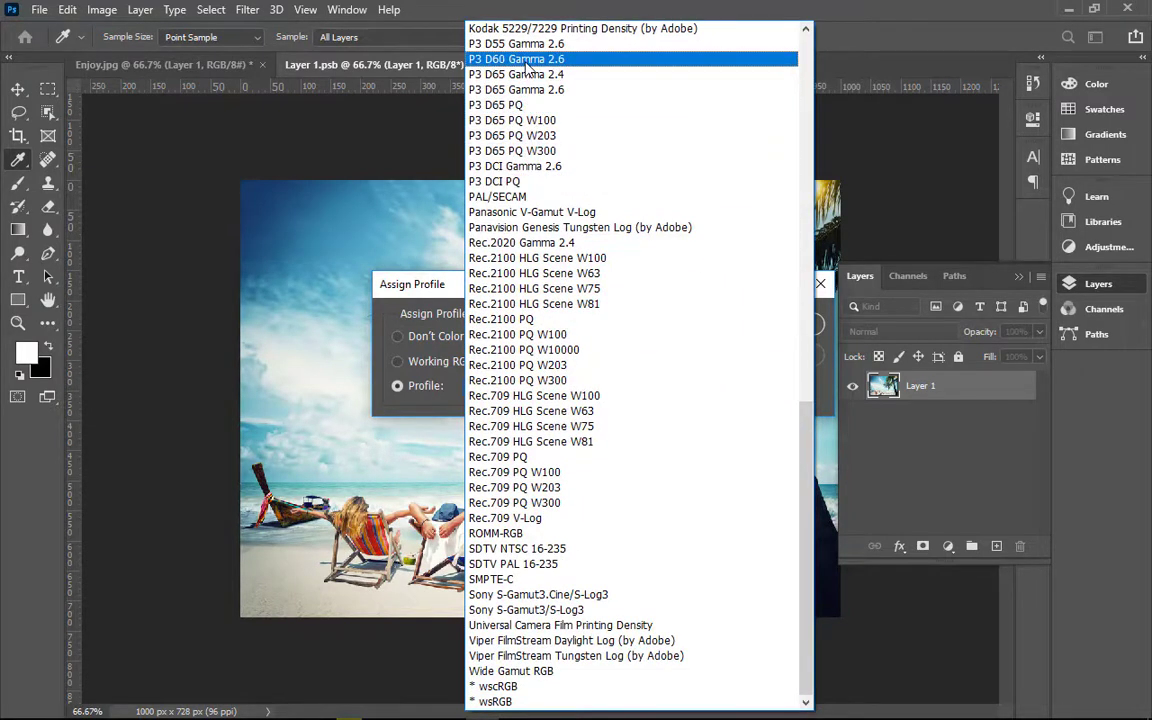
{"action": "scroll", "coordinate": [527, 66], "scroll_direction": "up", "scroll_amount": 2}
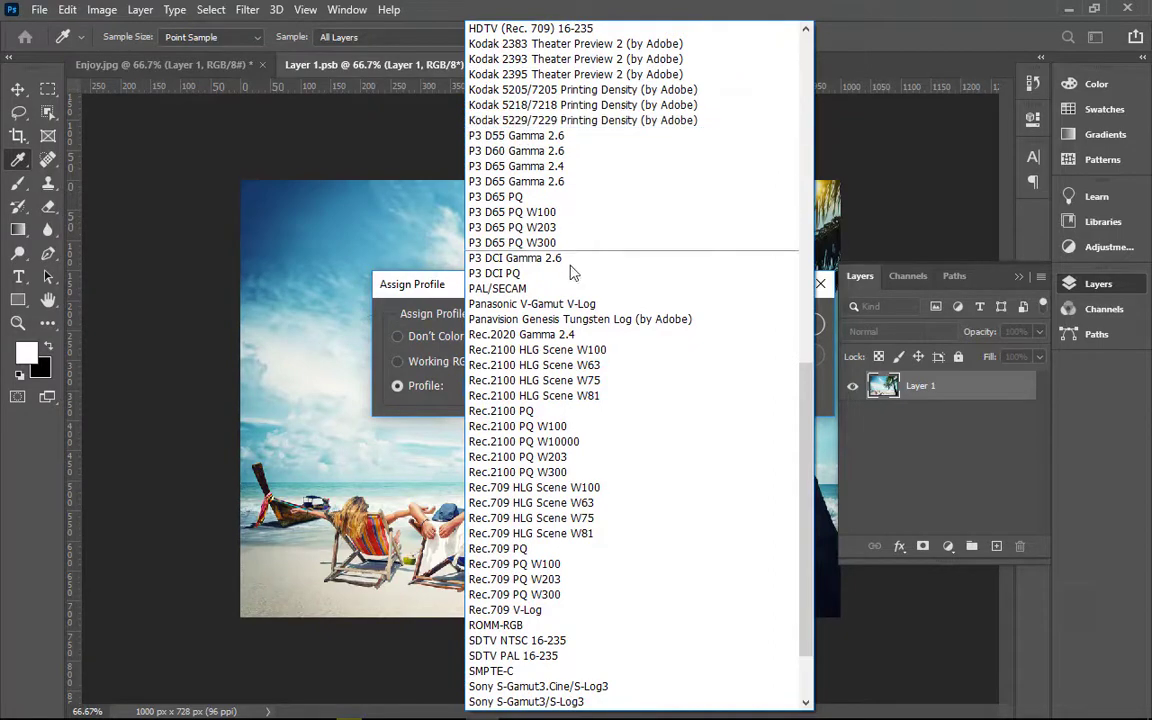
{"action": "scroll", "coordinate": [575, 300], "scroll_direction": "up", "scroll_amount": 5}
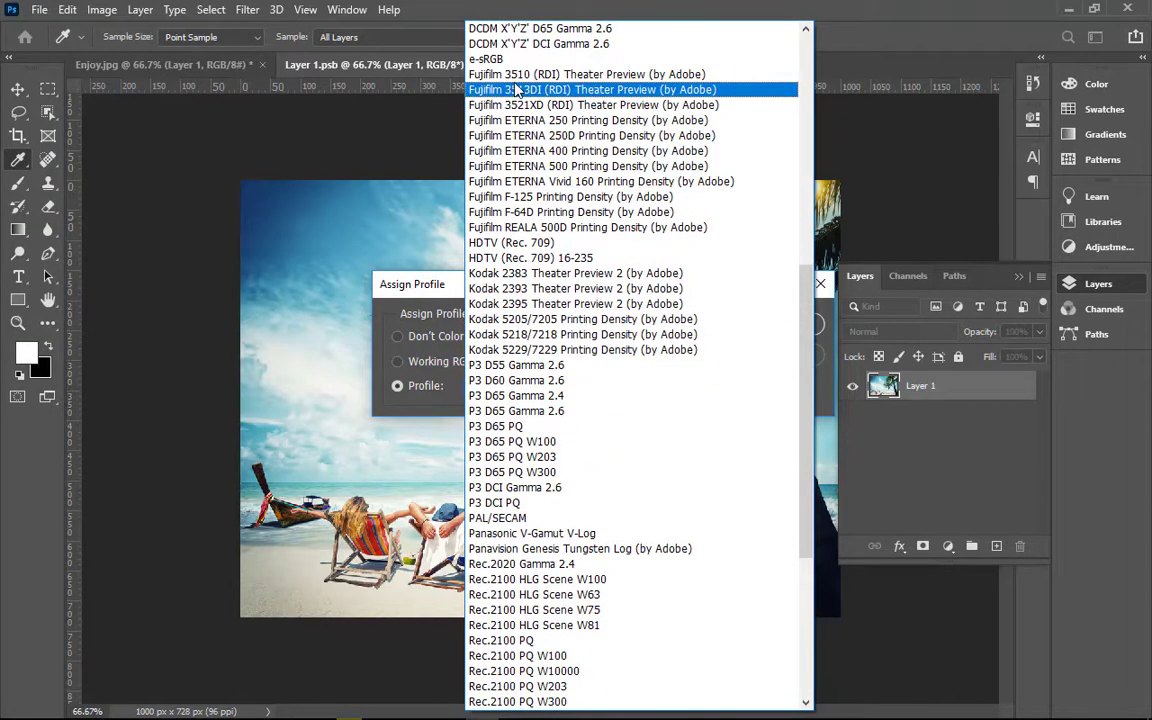
{"action": "left_click", "coordinate": [470, 74]}
Step: Preview the Canon Cinema CLog2 and ACES Academy Color Encoding Specification SMPTE ST 2065-1 profiles on the smart object's contents
{"action": "left_click", "coordinate": [527, 387]}
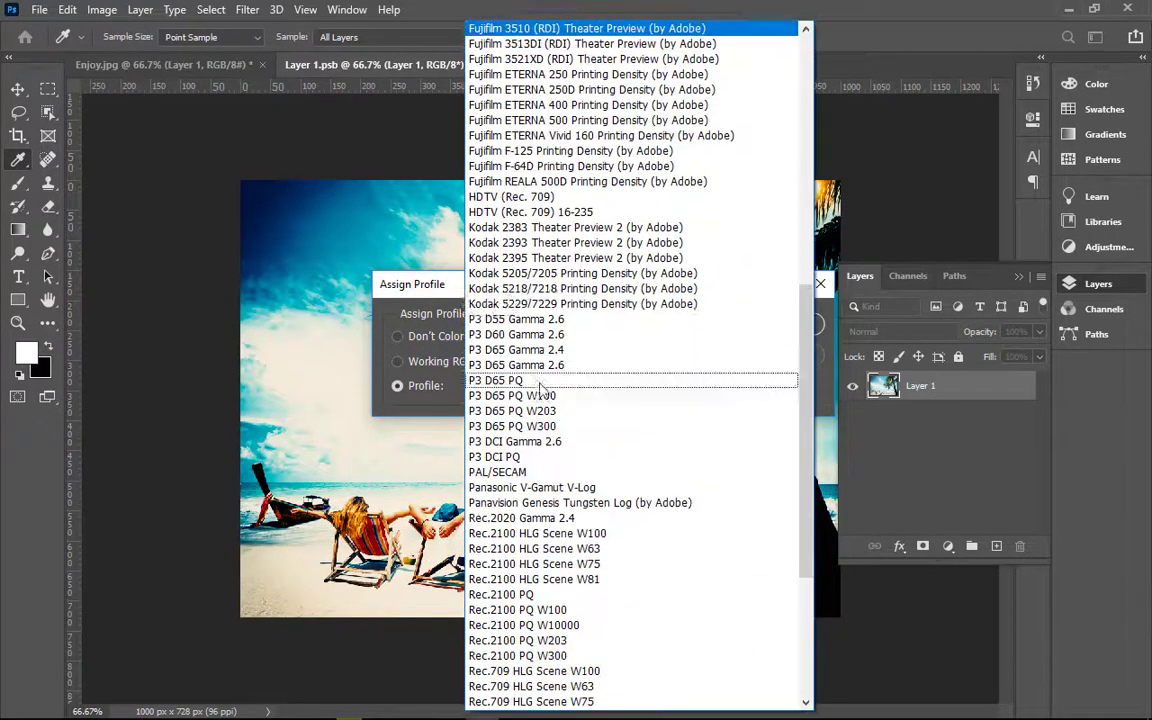
{"action": "scroll", "coordinate": [527, 286], "scroll_direction": "up", "scroll_amount": 8}
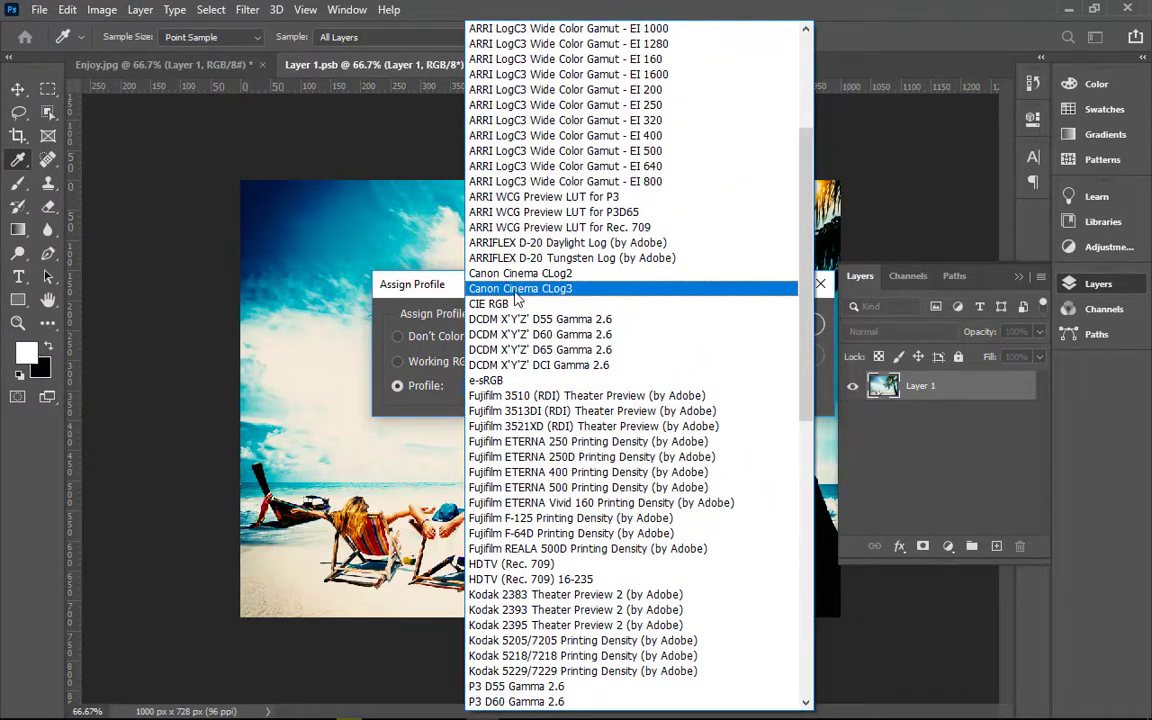
{"action": "left_click", "coordinate": [520, 273]}
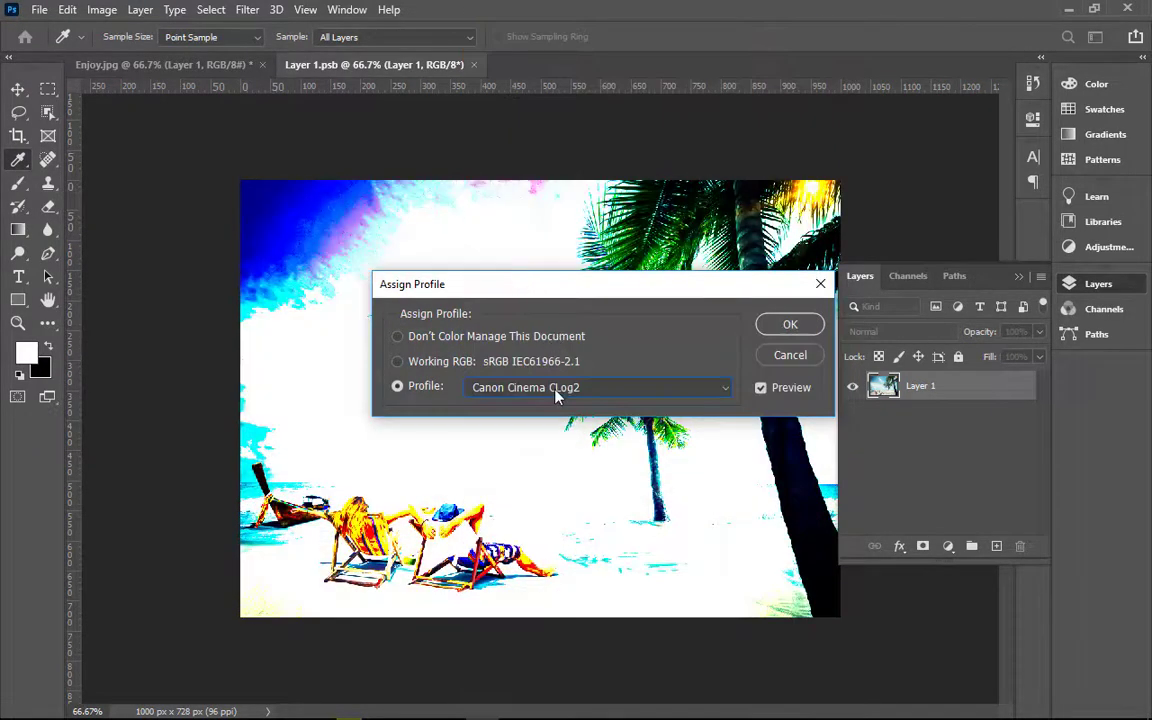
{"action": "left_click", "coordinate": [557, 396]}
{"action": "scroll", "coordinate": [531, 360], "scroll_direction": "up", "scroll_amount": 5}
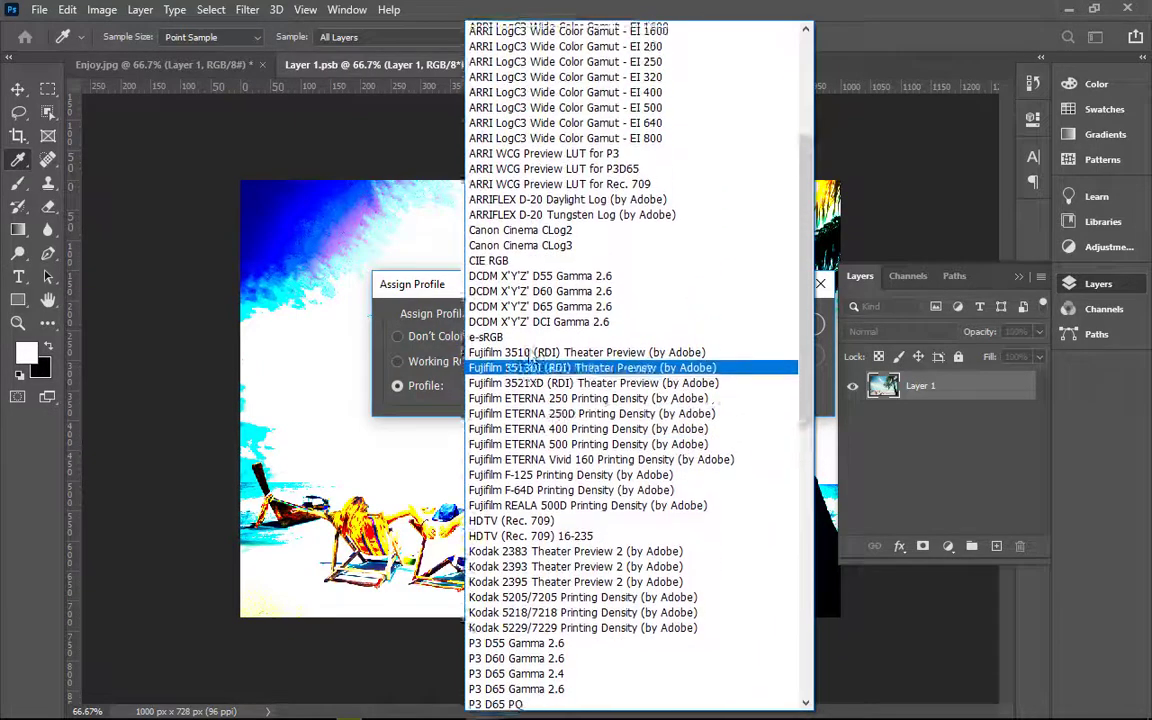
{"action": "scroll", "coordinate": [532, 357], "scroll_direction": "up", "scroll_amount": 5}
{"action": "left_click", "coordinate": [487, 190]}
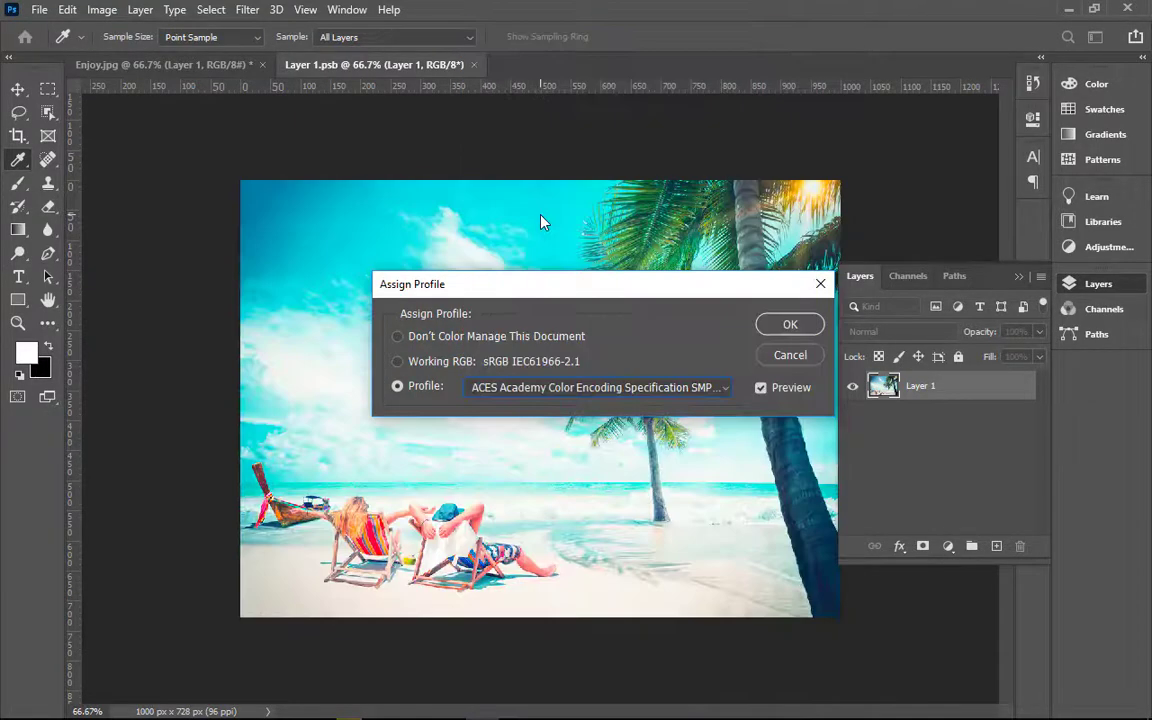
Step: Assign the ProPhoto RGB profile to the smart object's contents
{"action": "left_click", "coordinate": [565, 390]}
{"action": "scroll", "coordinate": [557, 333], "scroll_direction": "up", "scroll_amount": 3}
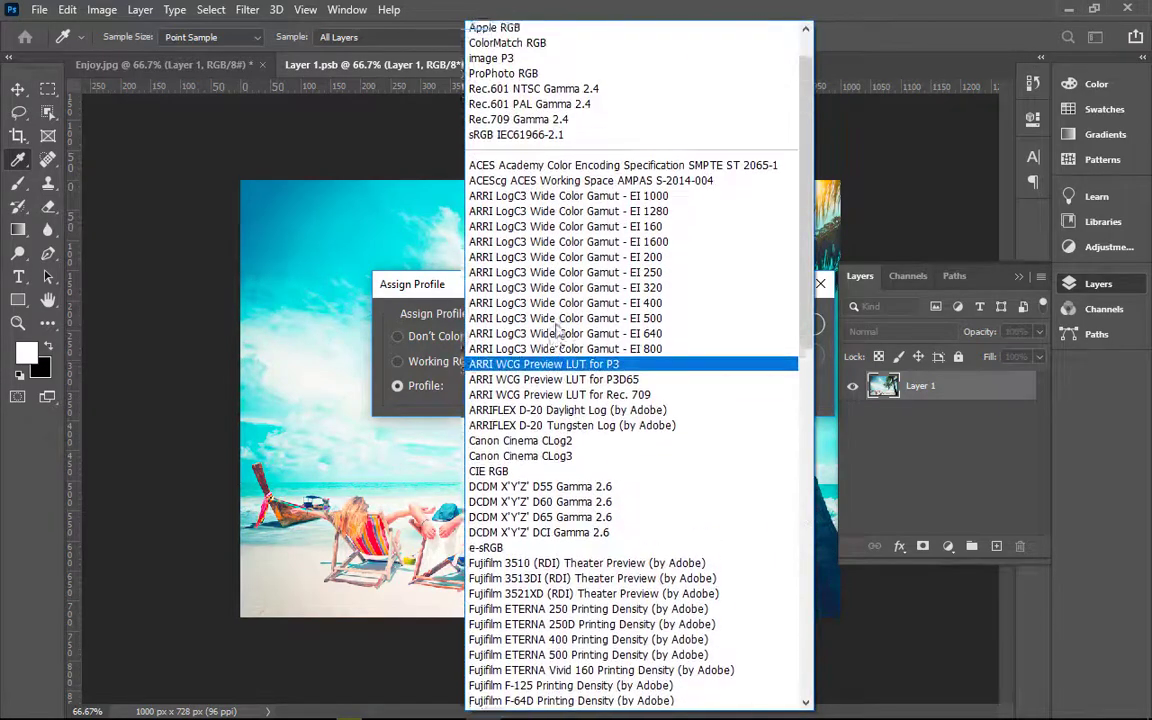
{"action": "scroll", "coordinate": [557, 333], "scroll_direction": "up", "scroll_amount": 1}
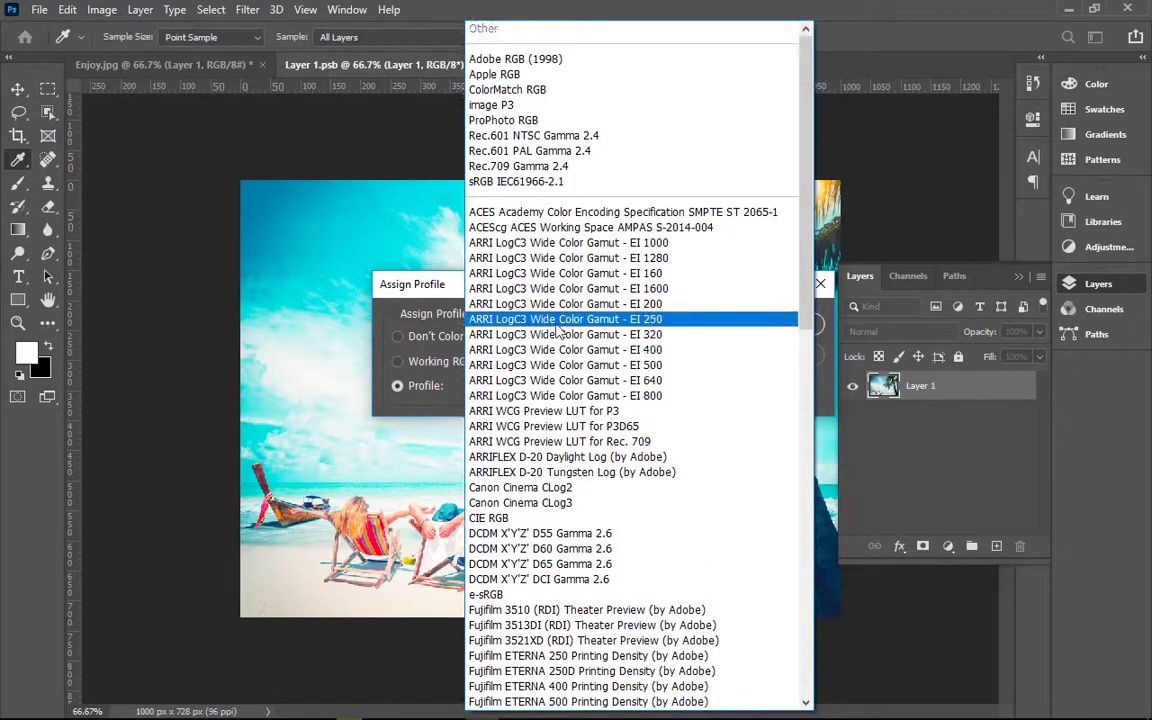
{"action": "left_click", "coordinate": [510, 120]}
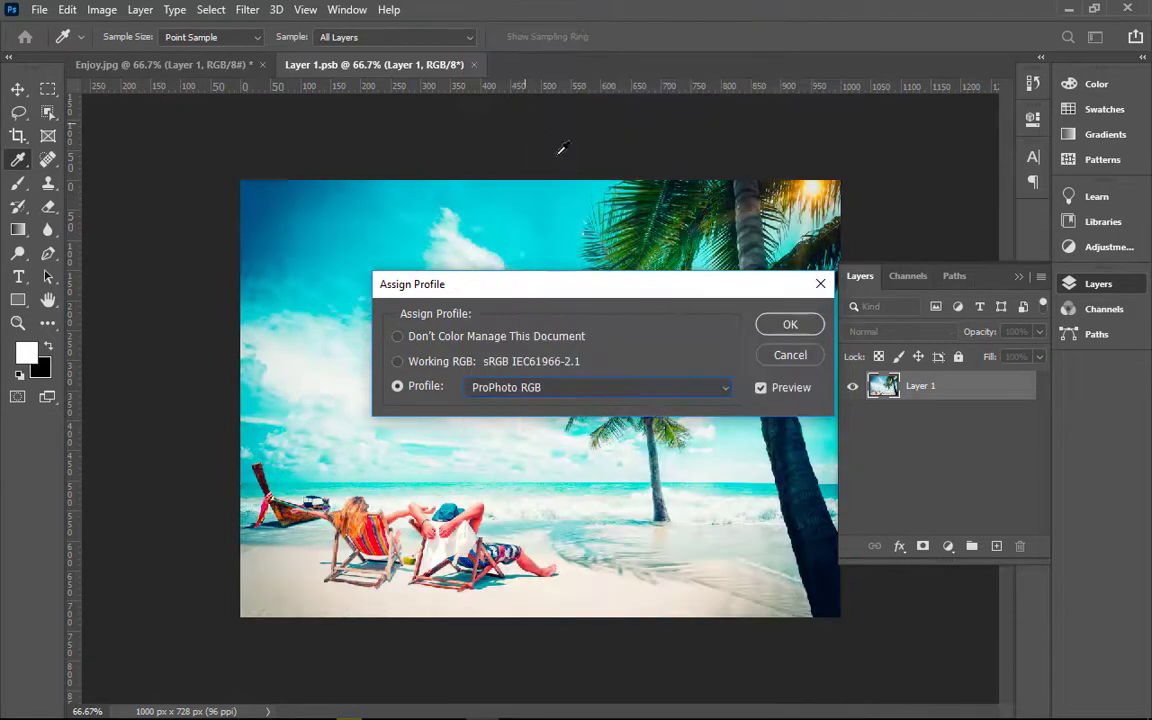
{"action": "left_click", "coordinate": [790, 326]}
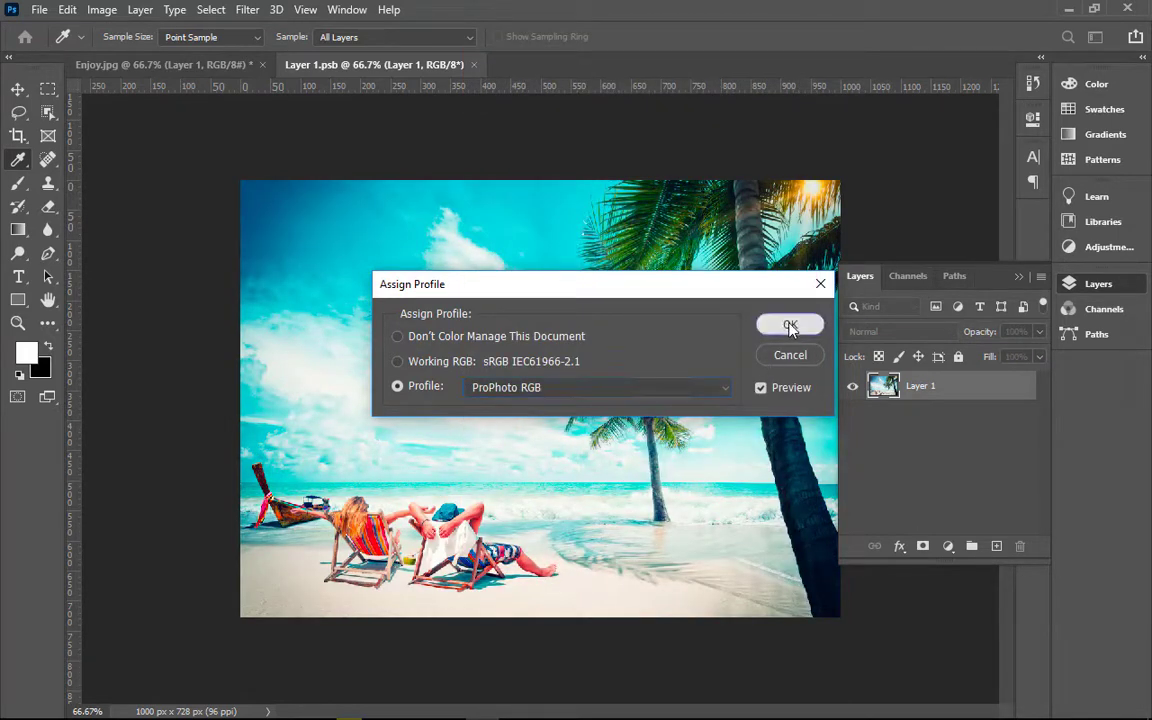
{"action": "key", "text": "v"}
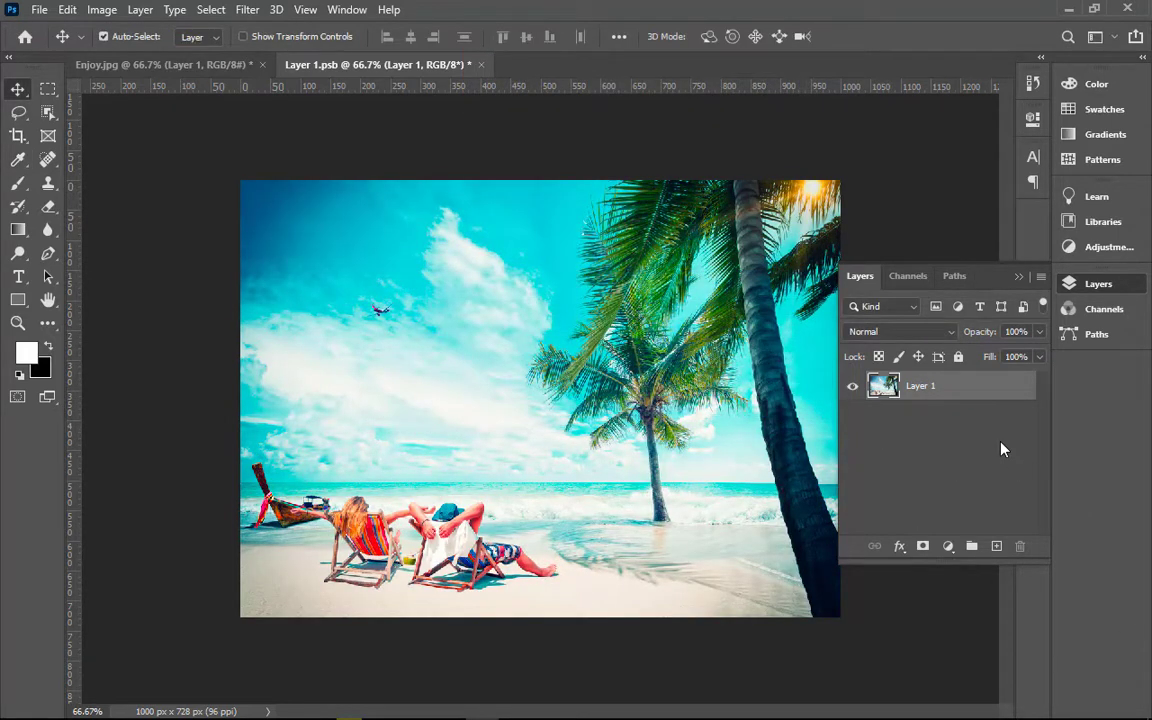
Step: Save the smart object's contents and return to the Enjoy.jpg document
{"action": "left_click", "coordinate": [39, 10]}
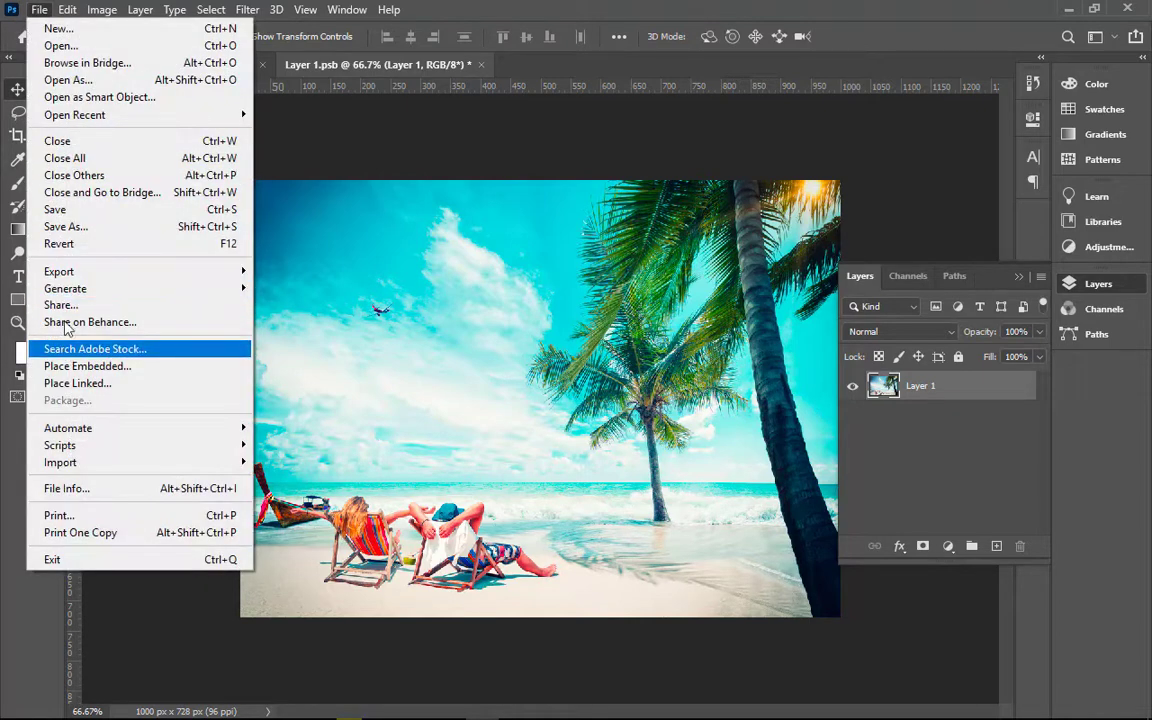
{"action": "left_click", "coordinate": [74, 210]}
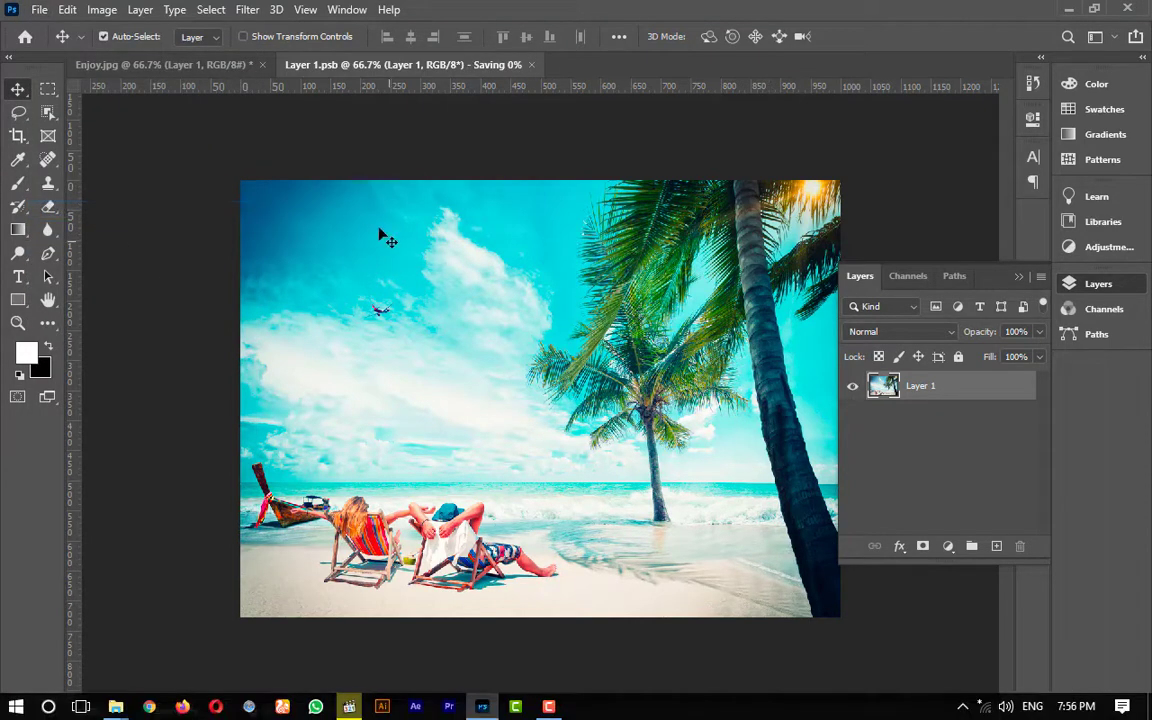
{"action": "left_click", "coordinate": [155, 57]}
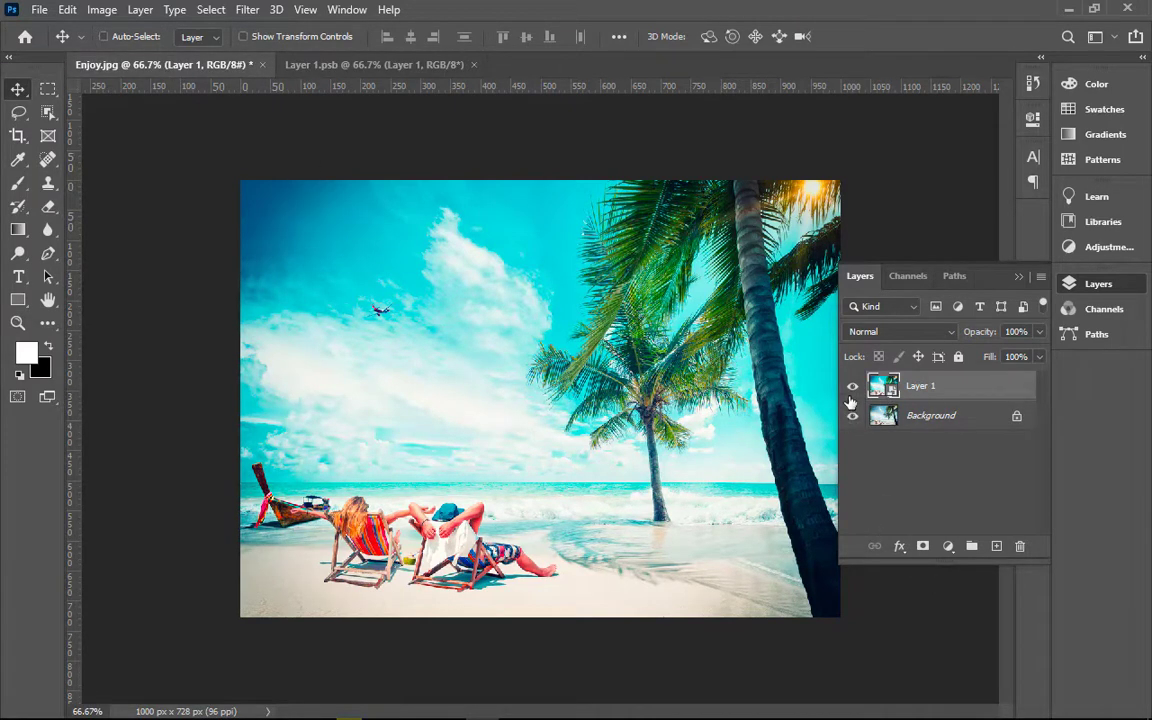
Step: Compare the beach photo with and without the recoloured Layer 1, checking the palm tree up close
{"action": "left_click", "coordinate": [853, 386]}
{"action": "left_click", "coordinate": [855, 387]}
{"action": "left_click_drag", "start_coordinate": [504, 277], "coordinate": [678, 468]}
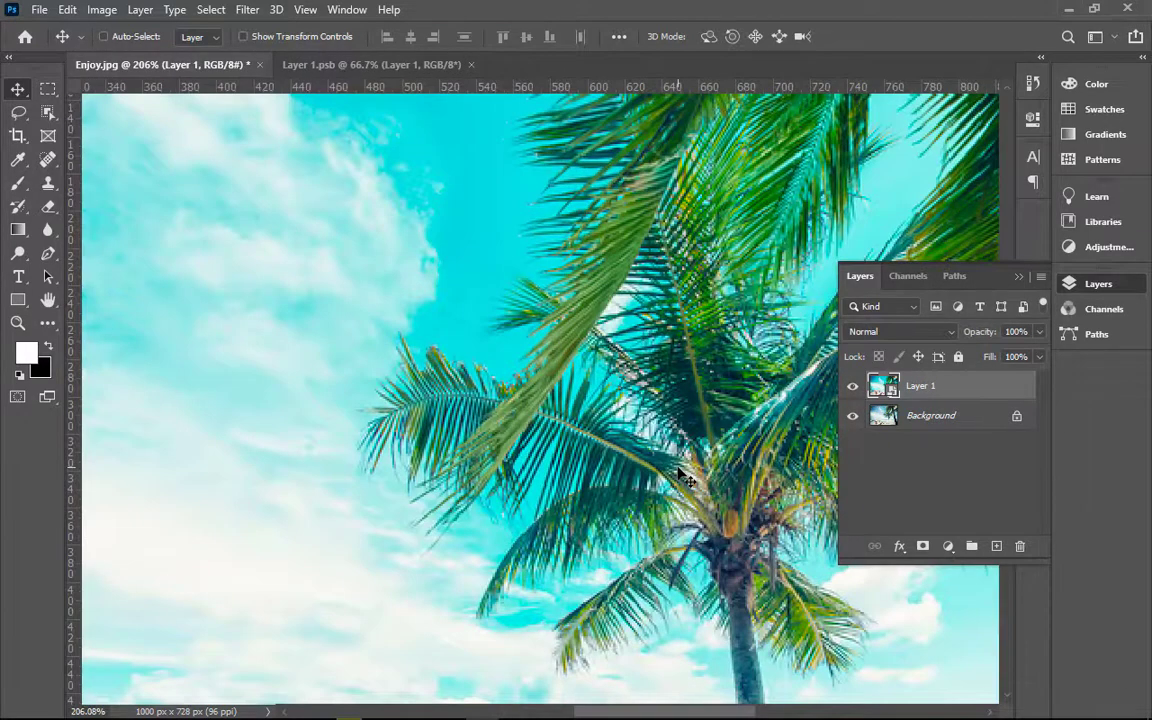
{"action": "key", "text": "ctrl+0"}
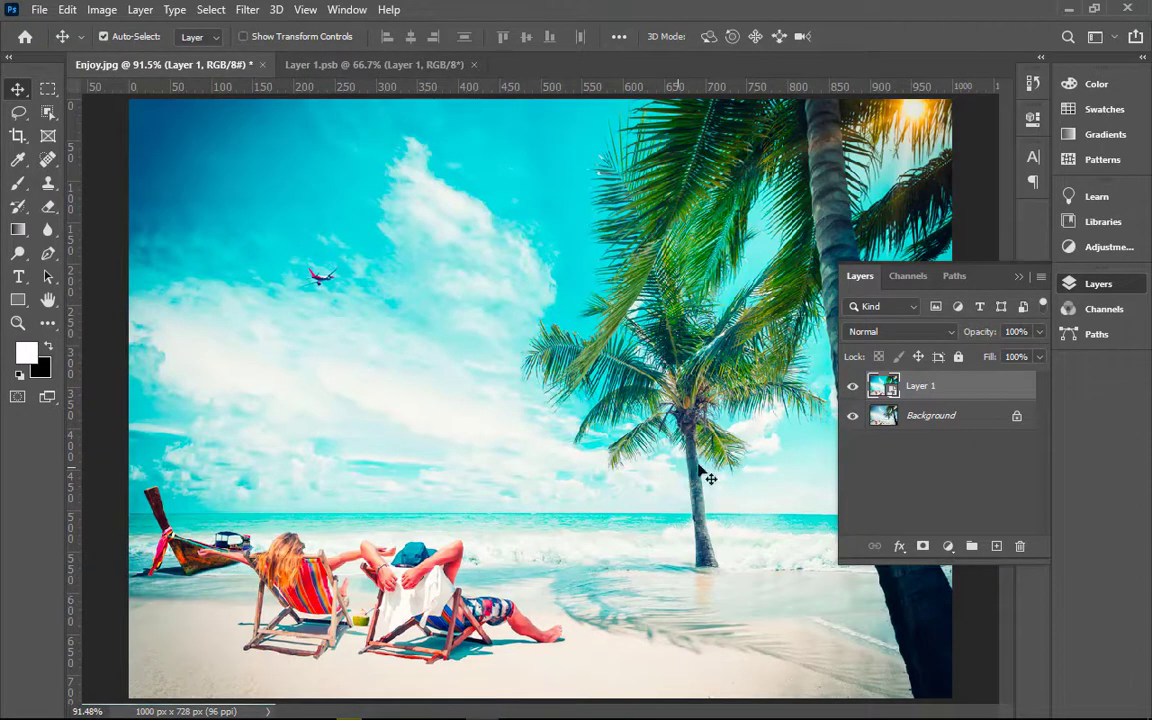
{"action": "left_click", "coordinate": [853, 386]}
{"action": "left_click", "coordinate": [853, 386]}
{"action": "left_click", "coordinate": [853, 386]}
{"action": "left_click", "coordinate": [853, 386]}
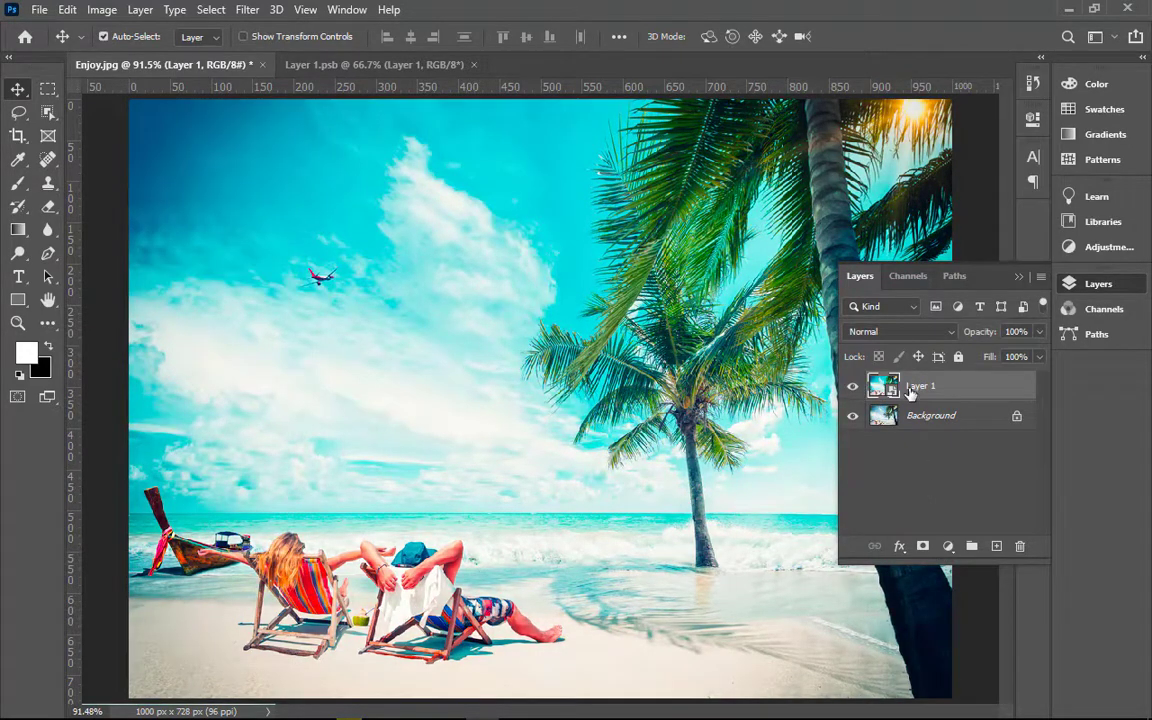
{"action": "double_click", "coordinate": [988, 394]}
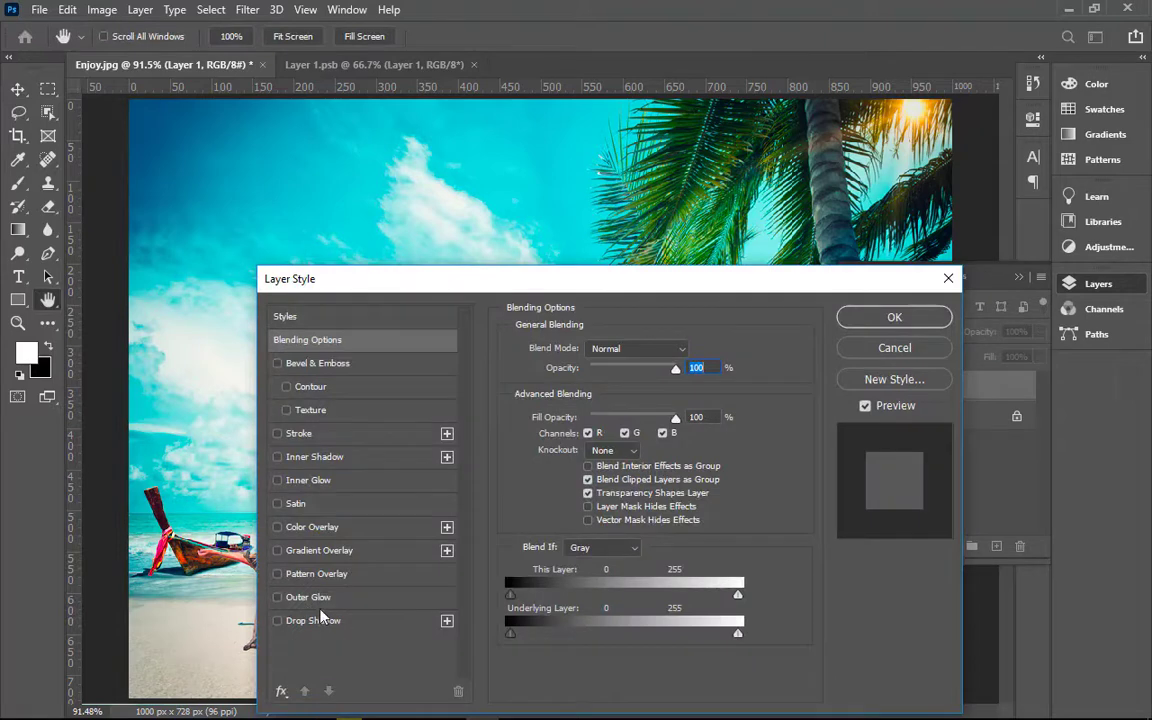
{"action": "left_click", "coordinate": [312, 527]}
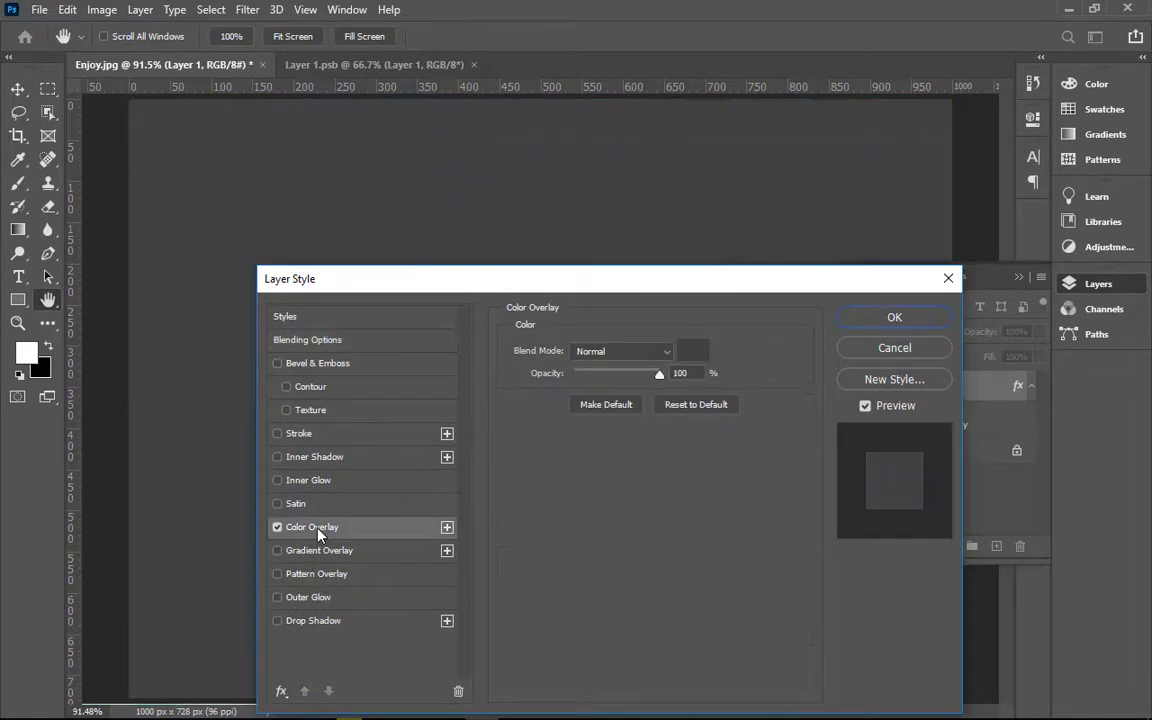
{"action": "left_click", "coordinate": [912, 357]}
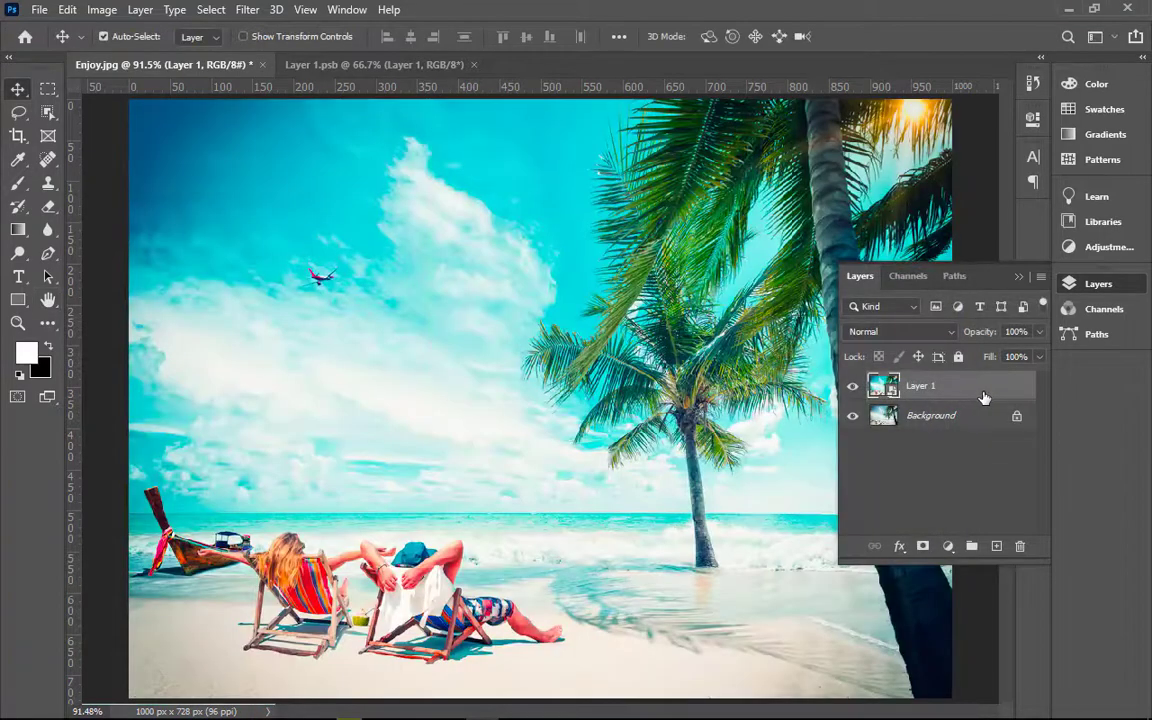
Step: In Layer 1's Blend If settings for Gray, split the Underlying Layer's black slider to 0 / 255
{"action": "double_click", "coordinate": [984, 397]}
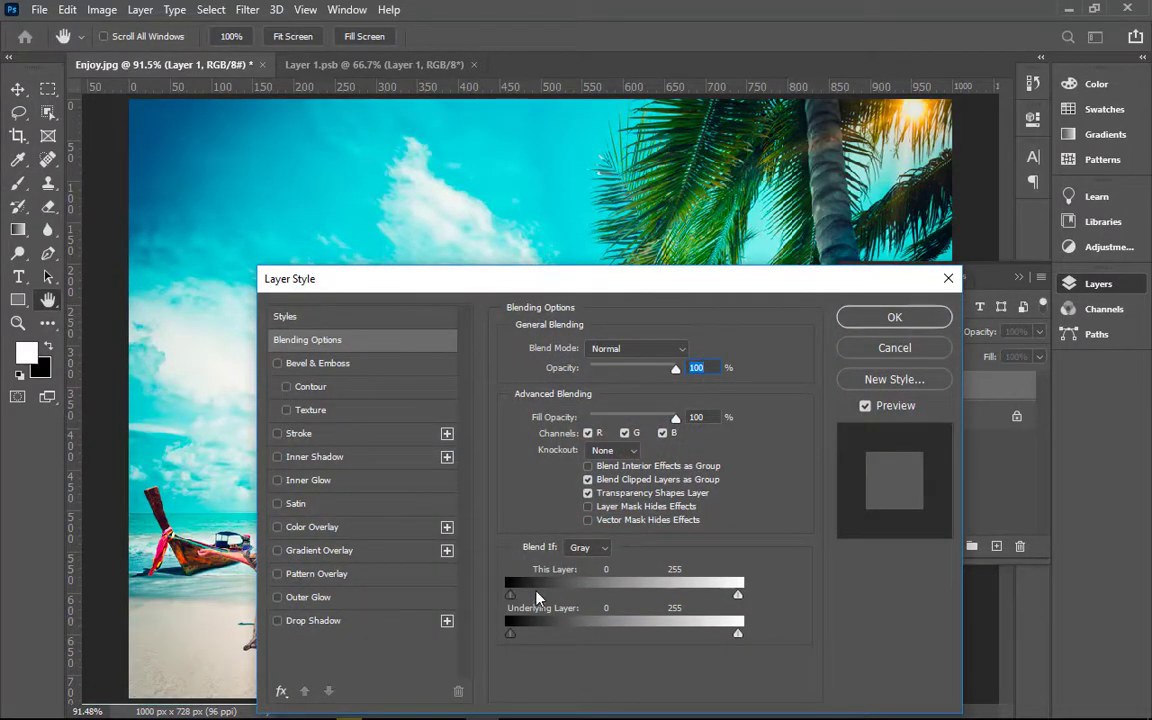
{"action": "left_click_drag", "start_coordinate": [510, 634], "coordinate": [614, 639]}
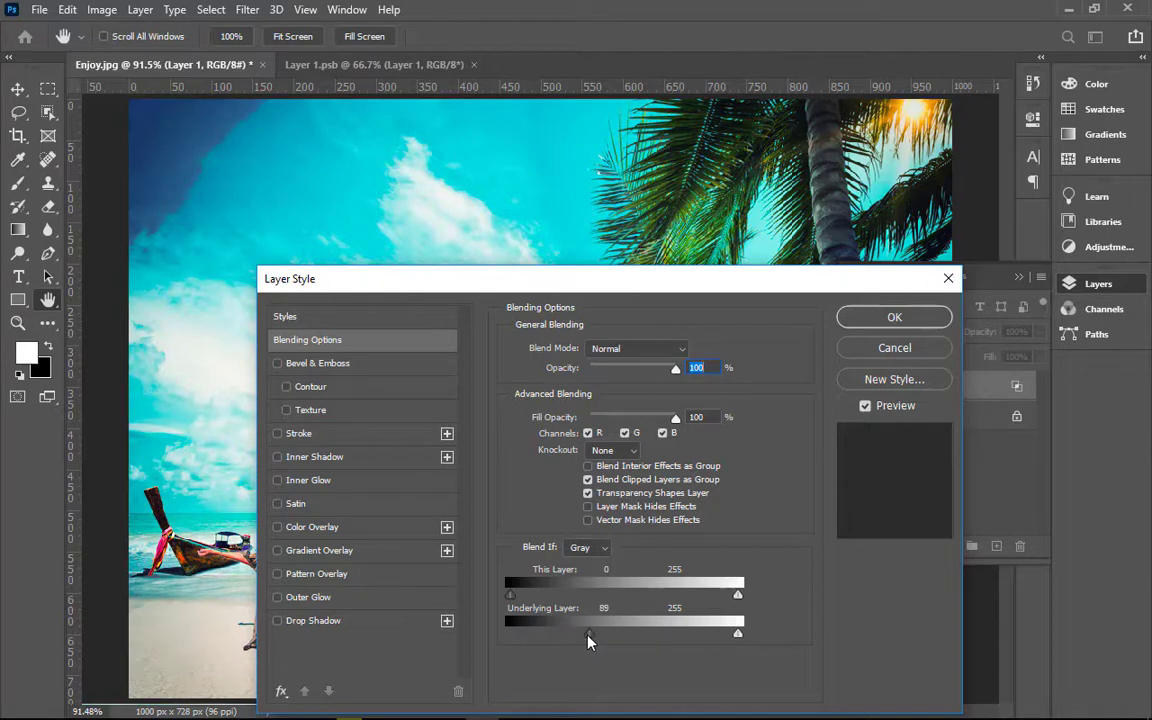
{"action": "left_click_drag", "start_coordinate": [588, 641], "coordinate": [565, 635]}
{"action": "left_click_drag", "start_coordinate": [555, 640], "coordinate": [418, 650]}
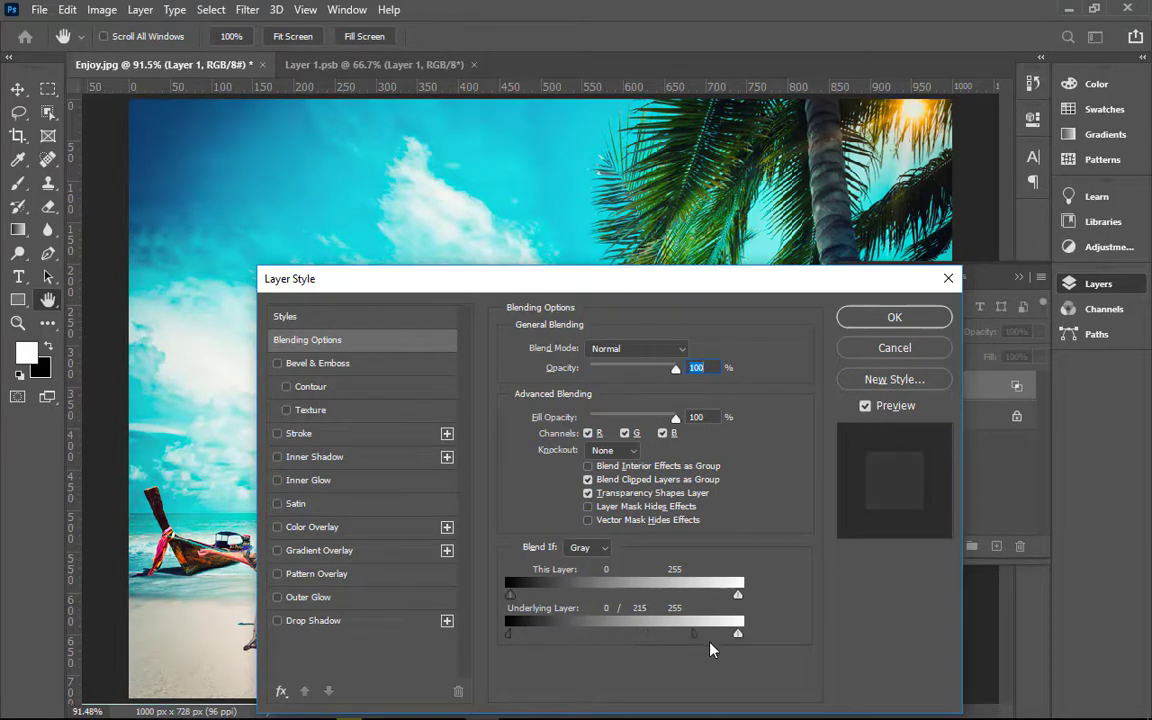
Step: Split the Underlying Layer's white slider to 0 / 255 and apply the blending options to Layer 1
{"action": "left_click_drag", "start_coordinate": [728, 648], "coordinate": [607, 637]}
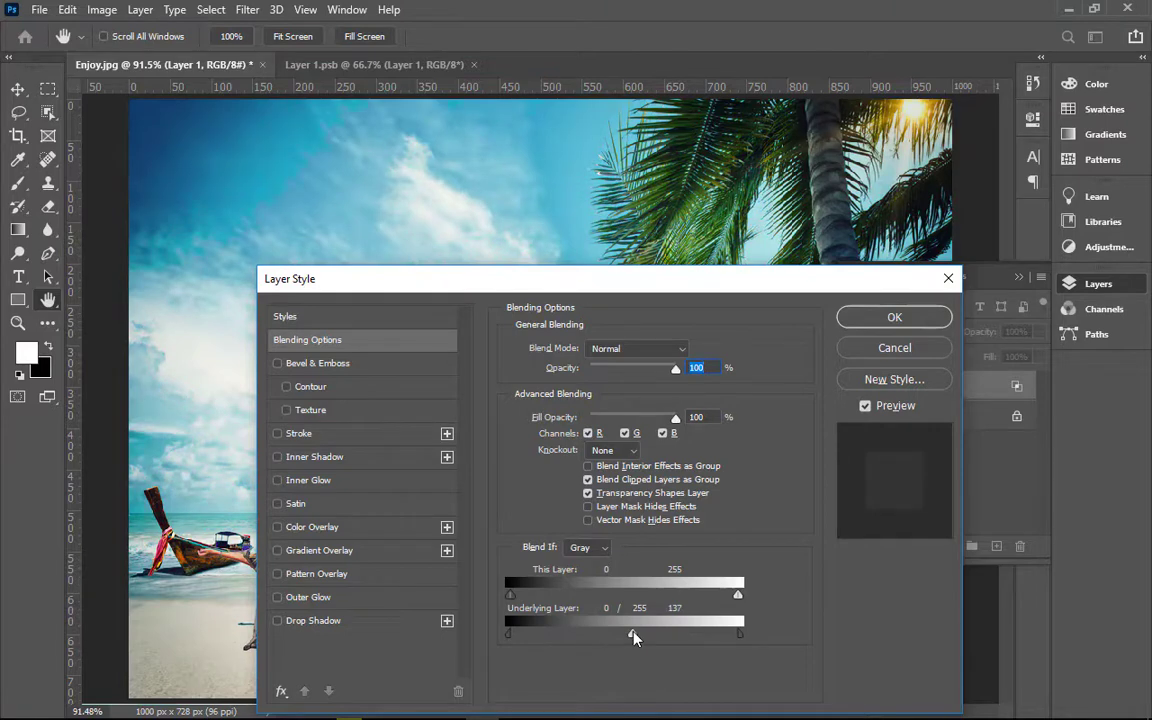
{"action": "key", "text": "alt"}
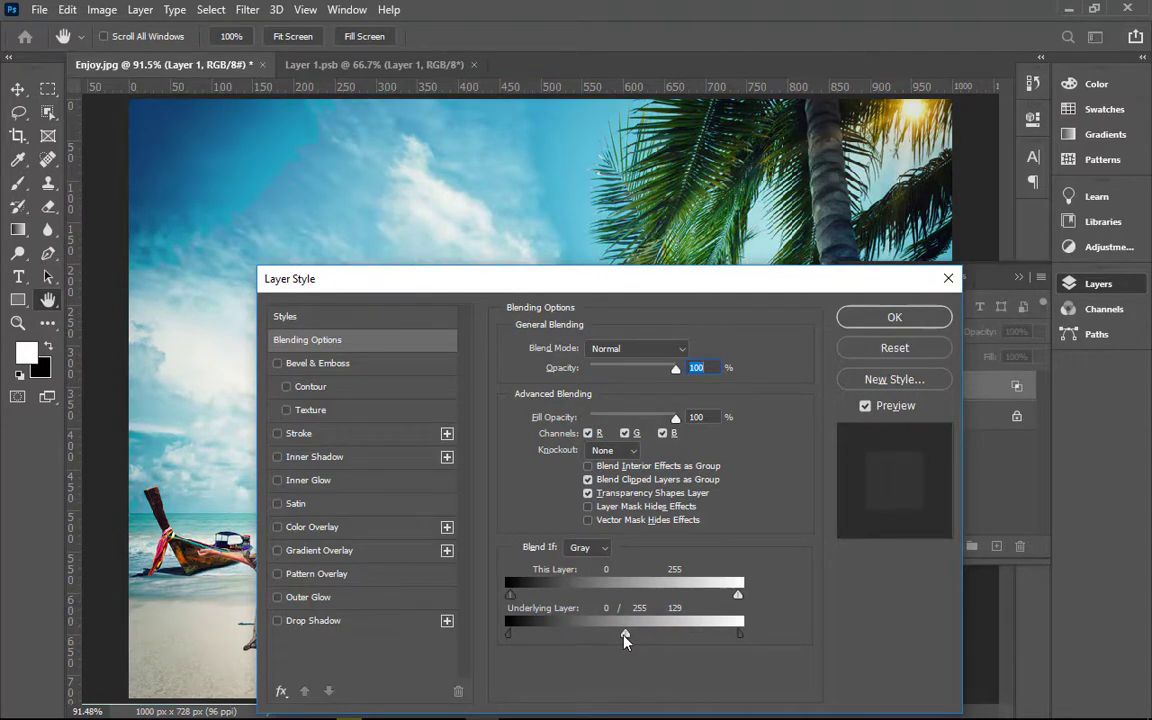
{"action": "left_click_drag", "start_coordinate": [626, 636], "coordinate": [658, 642]}
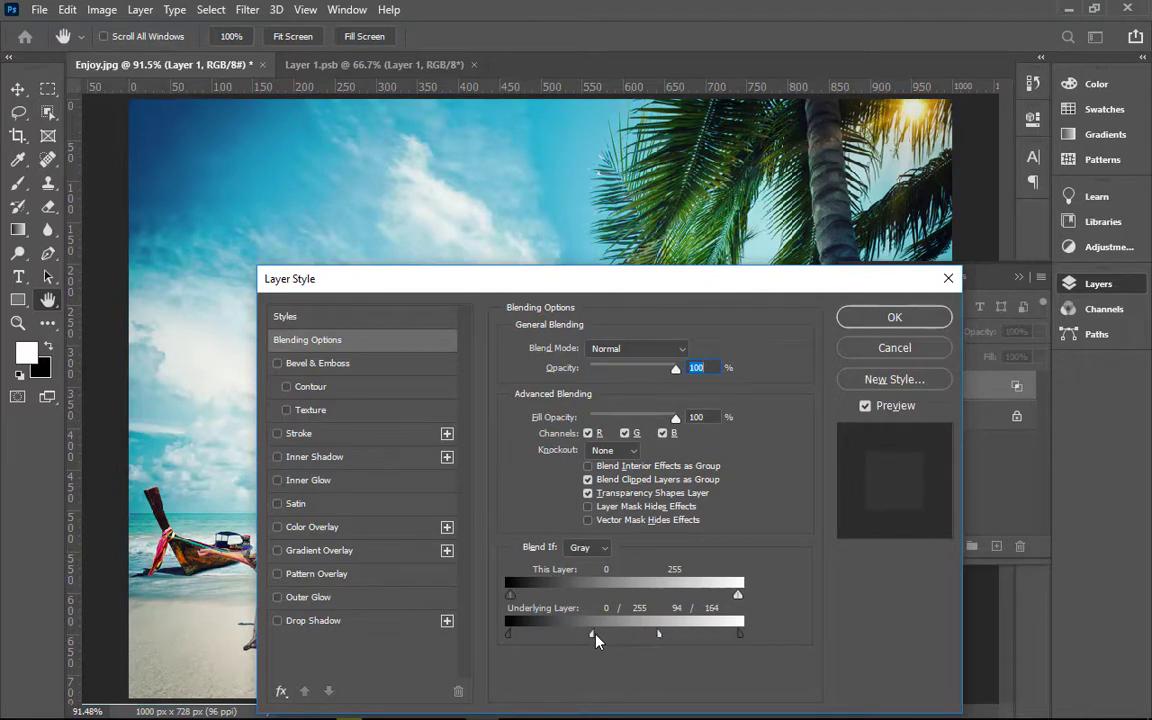
{"action": "left_click_drag", "start_coordinate": [596, 641], "coordinate": [535, 651]}
{"action": "left_click_drag", "start_coordinate": [659, 641], "coordinate": [868, 659]}
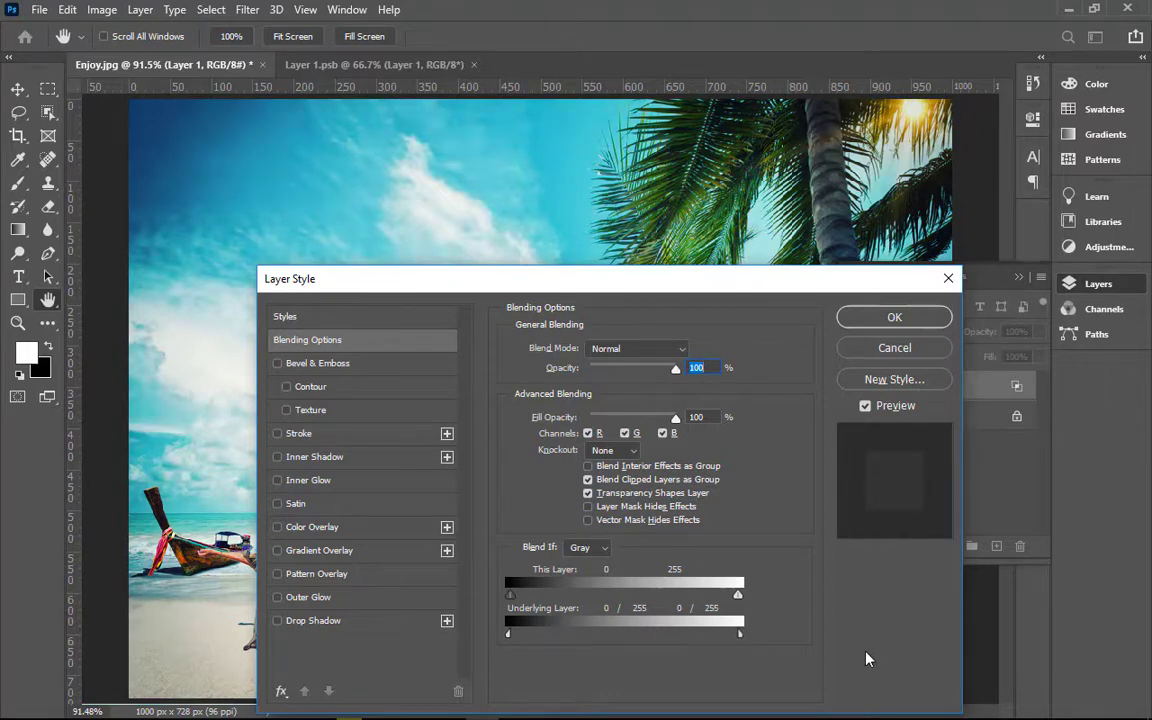
{"action": "left_click", "coordinate": [853, 317]}
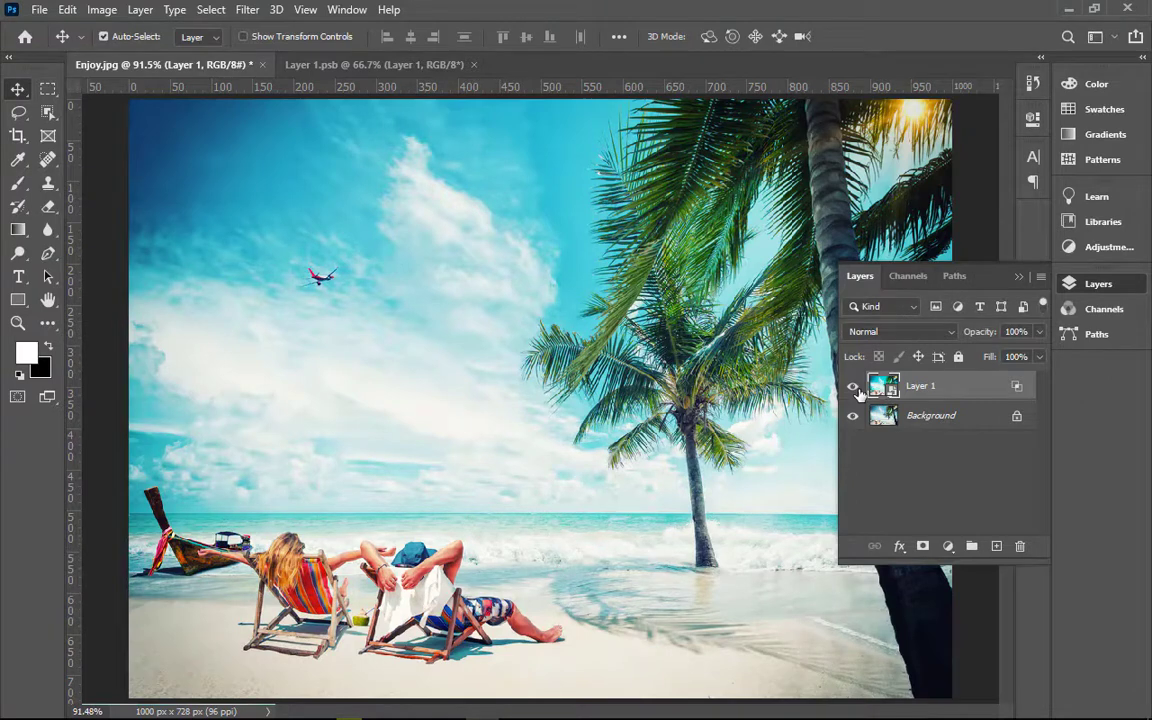
Step: Compare the image before and after by switching the blended Layer 1 off and on
{"action": "left_click", "coordinate": [853, 388]}
{"action": "left_click", "coordinate": [853, 388]}
{"action": "left_click", "coordinate": [853, 388]}
{"action": "left_click", "coordinate": [853, 388]}
{"action": "left_click", "coordinate": [855, 390], "text": "alt"}
{"action": "left_click", "coordinate": [855, 390], "text": "alt"}
{"action": "left_click", "coordinate": [855, 390]}
{"action": "key", "text": "ctrl+alt+shift+w"}
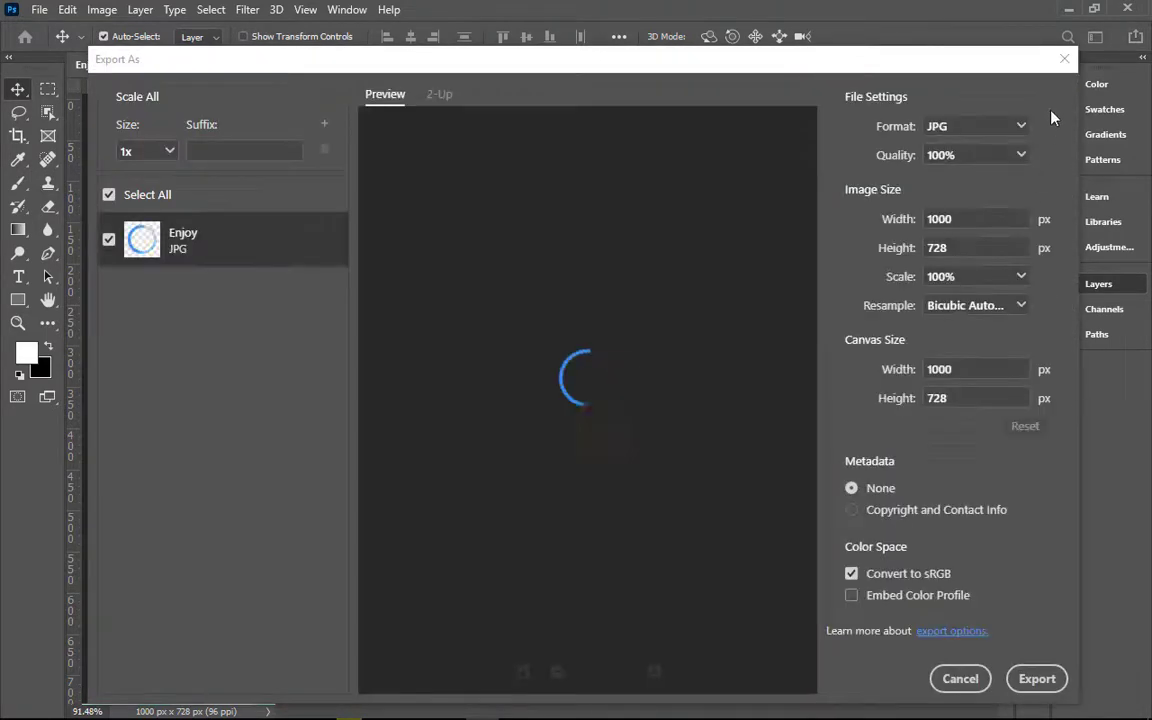
{"action": "left_click", "coordinate": [1064, 61]}
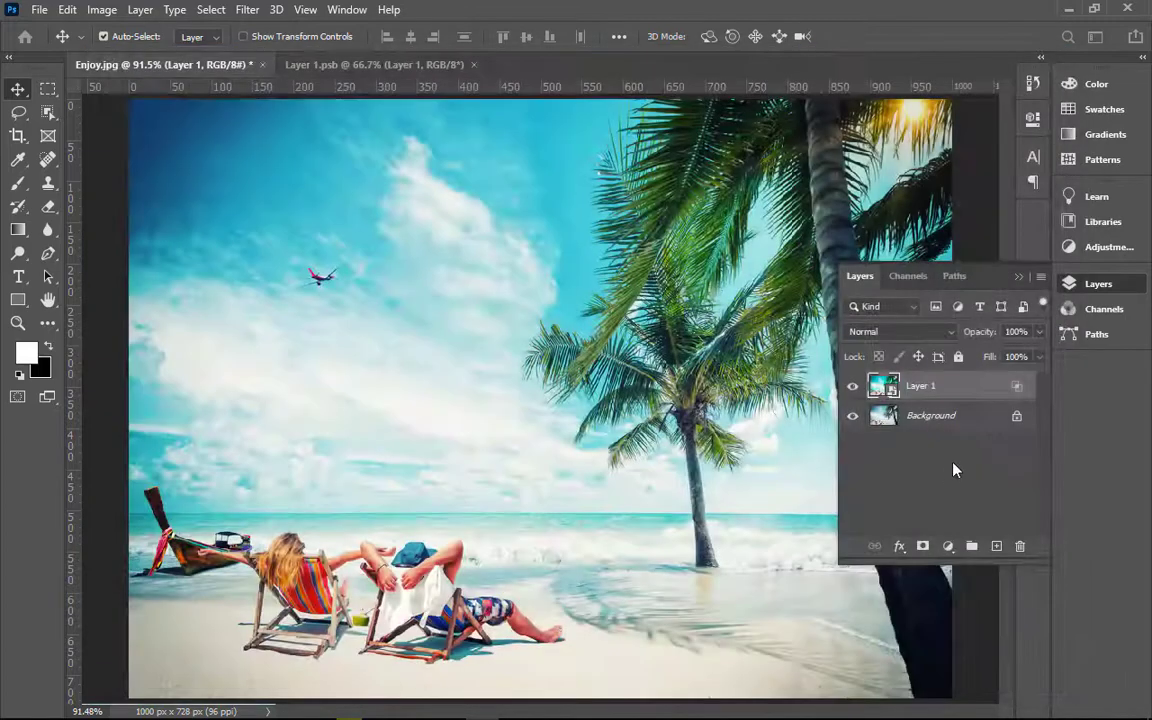
{"action": "left_click", "coordinate": [945, 418]}
Step: Select Layer 1 and compare the whole photo again with and without it, leaving the layer visible
{"action": "key", "text": "ctrl+minus"}
{"action": "key", "text": "ctrl+minus"}
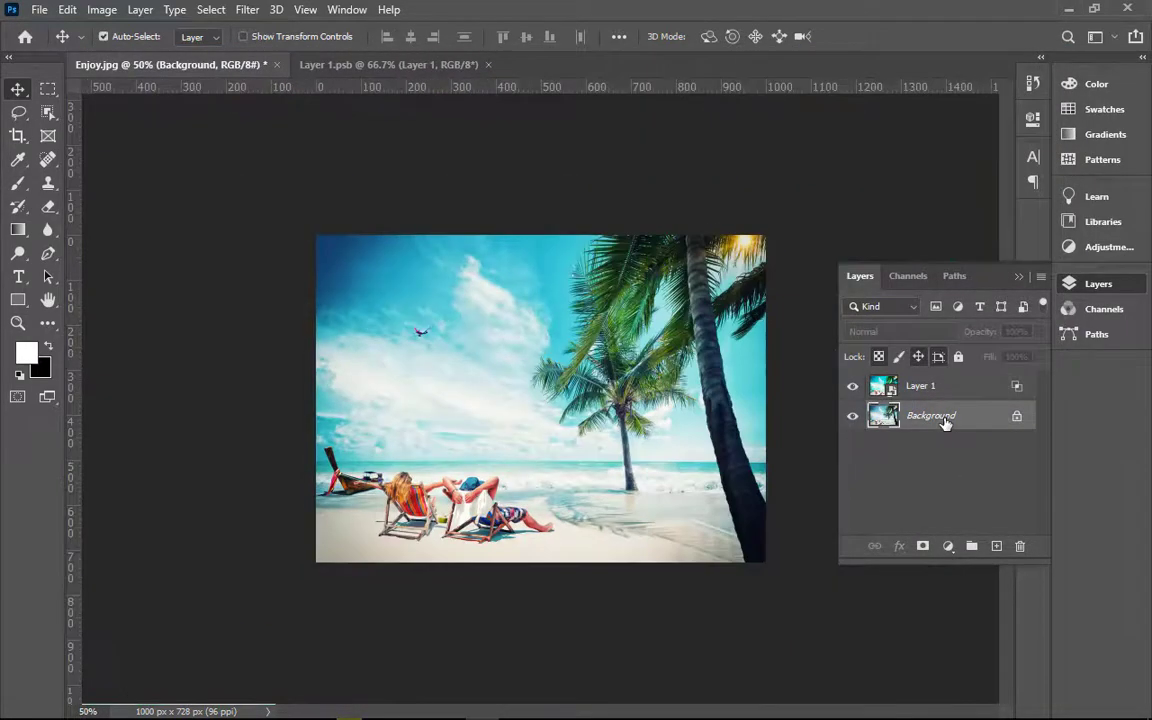
{"action": "left_click", "coordinate": [663, 488], "text": "ctrl"}
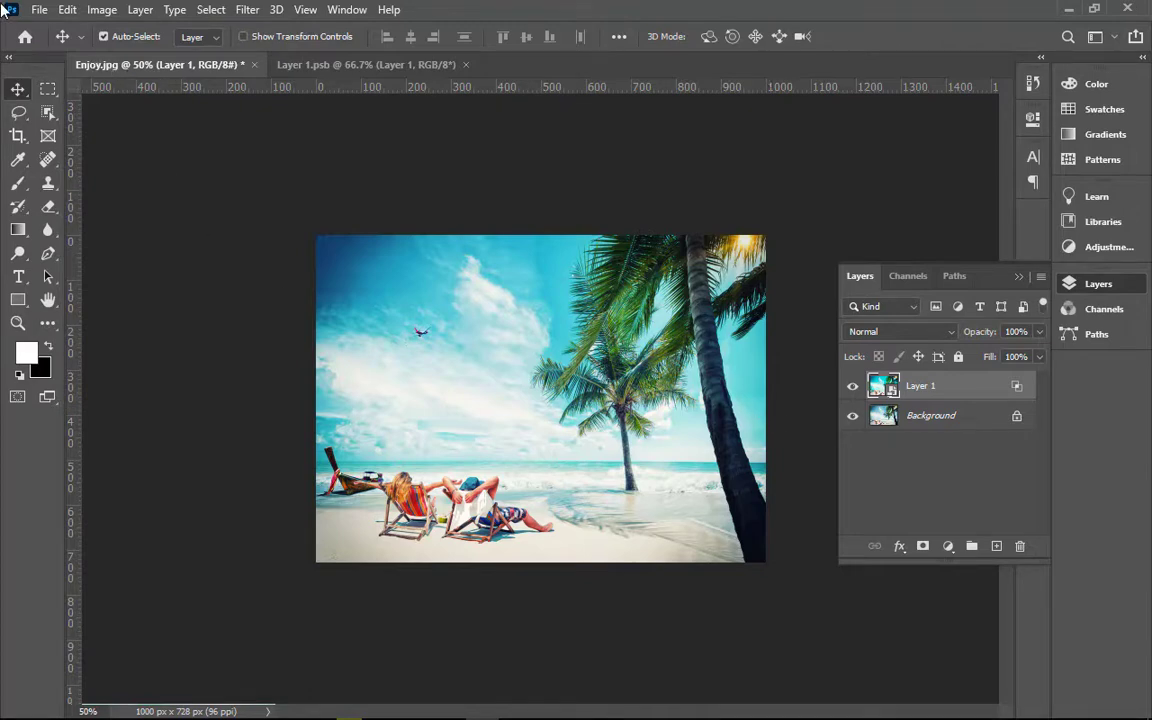
{"action": "left_click", "coordinate": [855, 390]}
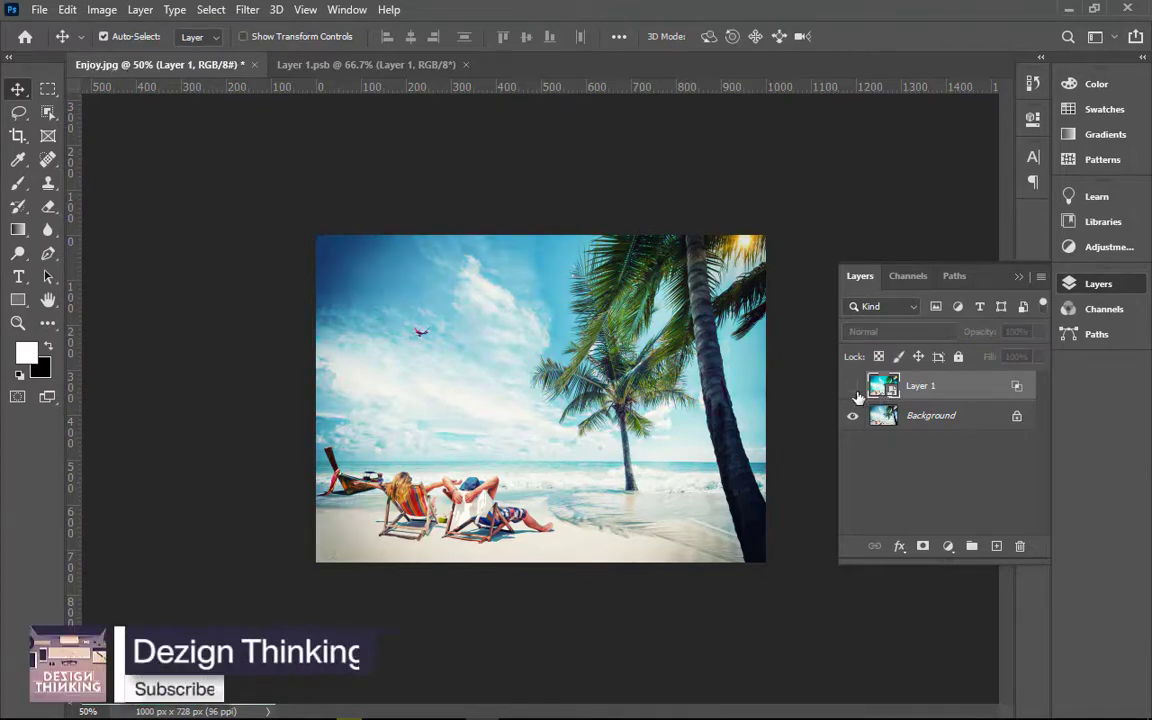
{"action": "left_click", "coordinate": [854, 389]}
{"action": "left_click", "coordinate": [854, 389]}
{"action": "left_click", "coordinate": [854, 389]}
{"action": "left_click", "coordinate": [854, 390]}
{"action": "left_click", "coordinate": [854, 390]}
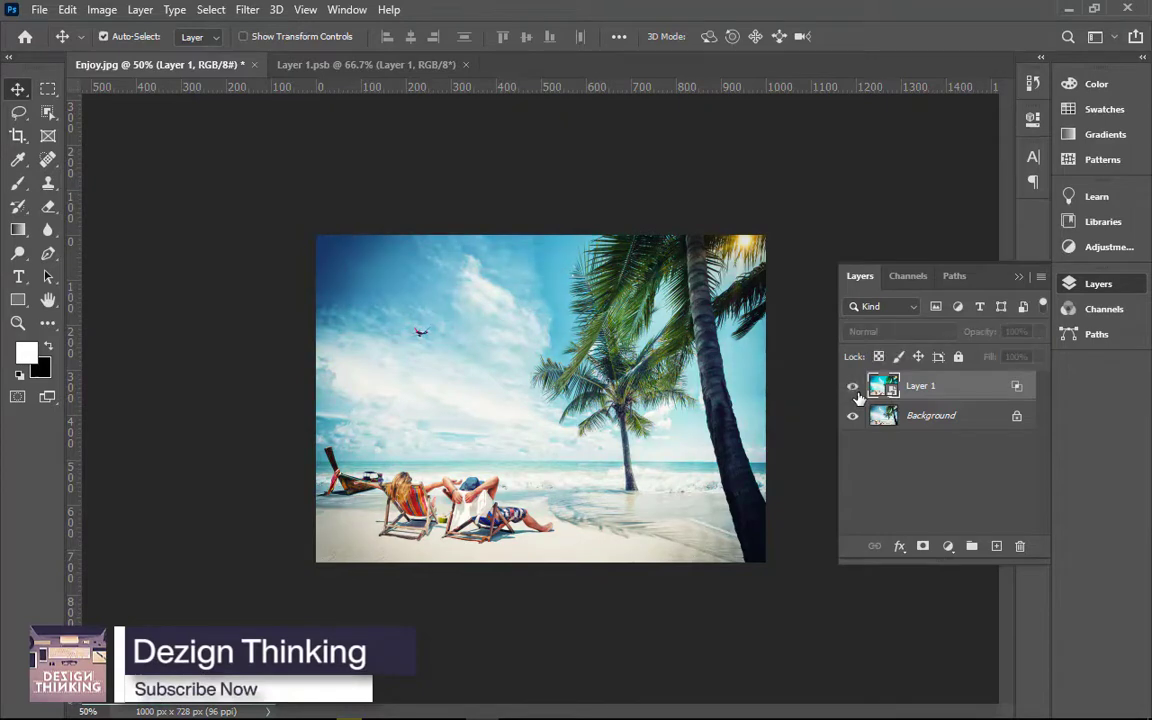
{"action": "left_click", "coordinate": [854, 390]}
{"action": "left_click", "coordinate": [854, 390]}
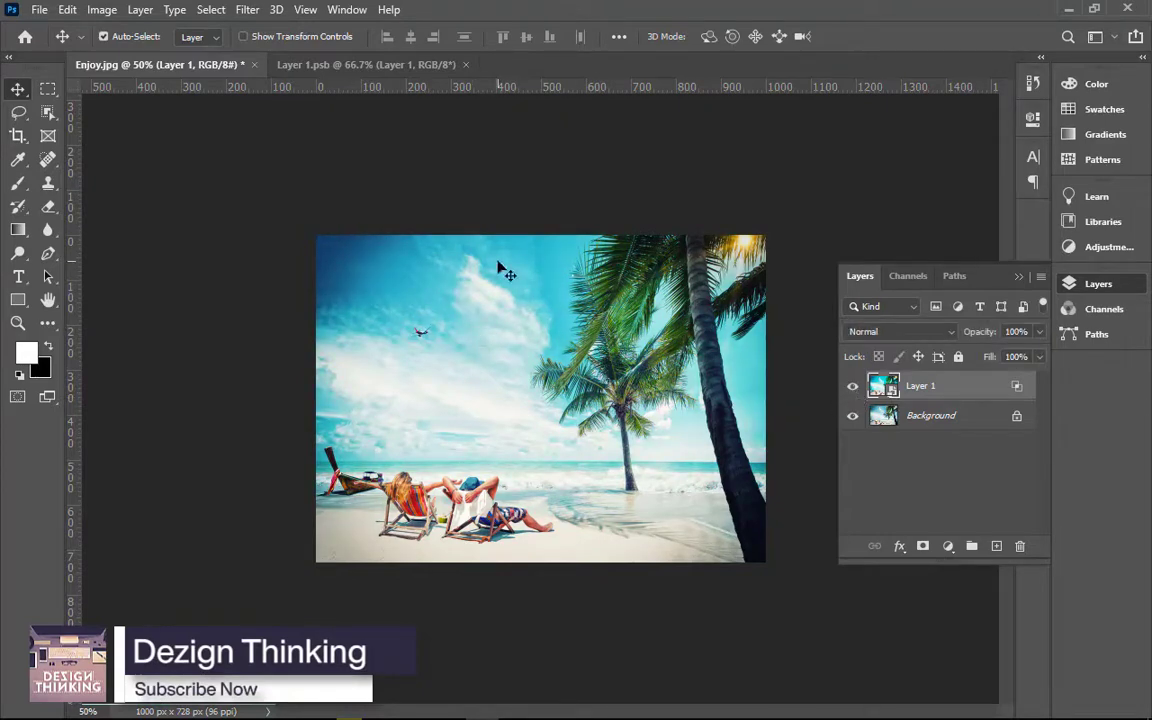